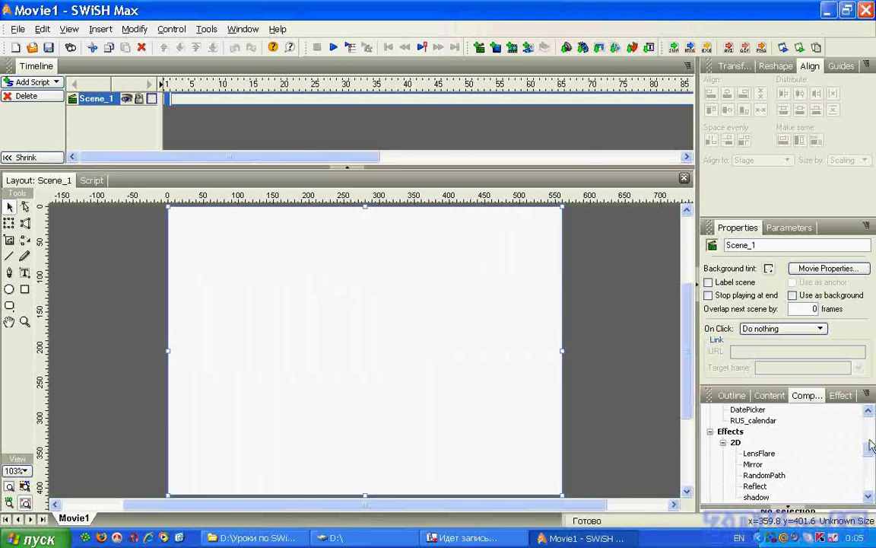
{"action": "mouse_move", "coordinate": [819, 330]}
{"action": "left_mouse_down"}
{"action": "mouse_move", "coordinate": [814, 373]}
{"action": "mouse_move", "coordinate": [830, 380]}
{"action": "left_mouse_up"}
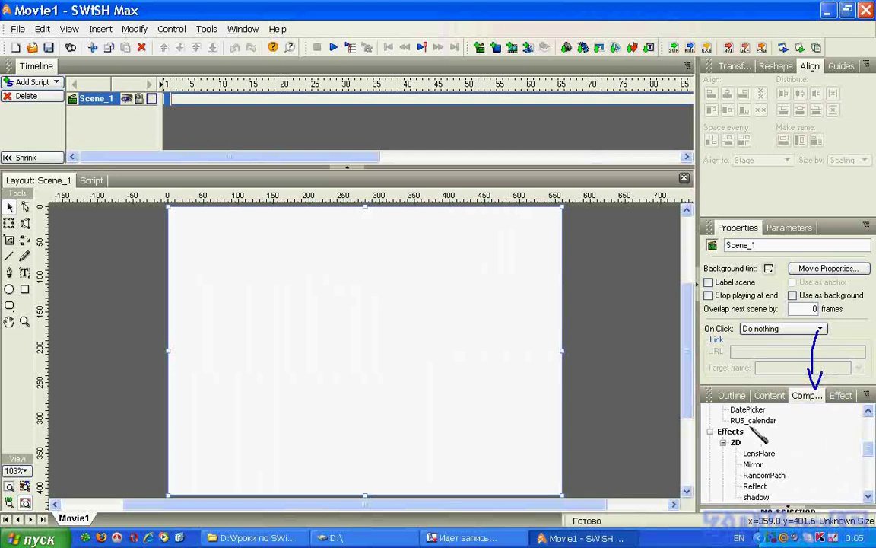
{"action": "mouse_move", "coordinate": [757, 428]}
{"action": "left_mouse_down"}
{"action": "mouse_move", "coordinate": [727, 434]}
{"action": "mouse_move", "coordinate": [735, 441]}
{"action": "mouse_move", "coordinate": [726, 444]}
{"action": "mouse_move", "coordinate": [753, 441]}
{"action": "left_mouse_up"}
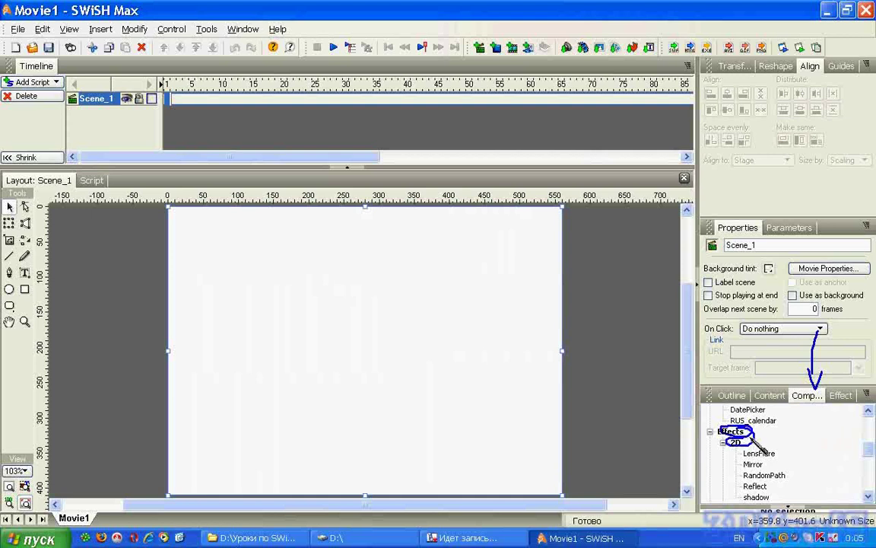
{"action": "mouse_move", "coordinate": [815, 446]}
{"action": "left_mouse_down"}
{"action": "mouse_move", "coordinate": [795, 465]}
{"action": "mouse_move", "coordinate": [789, 461]}
{"action": "mouse_move", "coordinate": [791, 473]}
{"action": "left_mouse_up"}
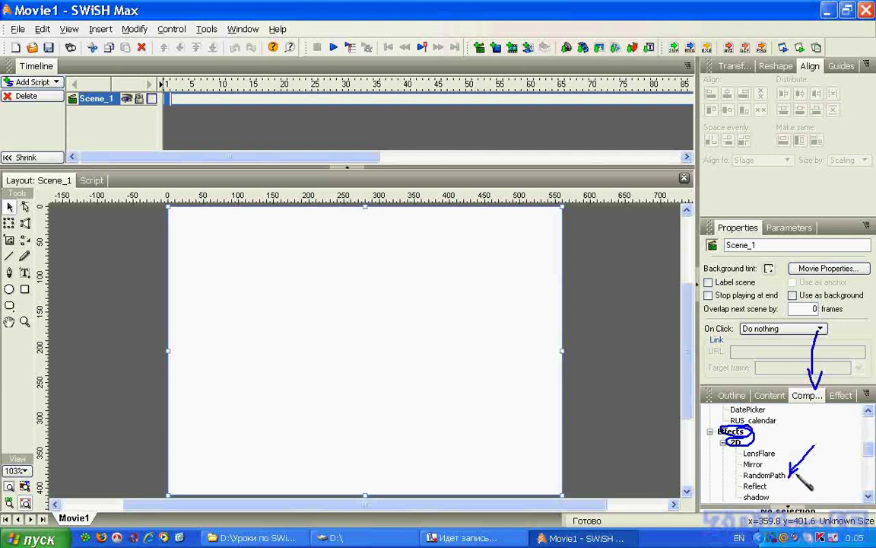
{"action": "key", "text": "Escape"}
Place the RandomPath component from the 2D effects mid-stage, try enlarging it and shrink it back to a small size.
{"action": "left_click", "coordinate": [766, 477]}
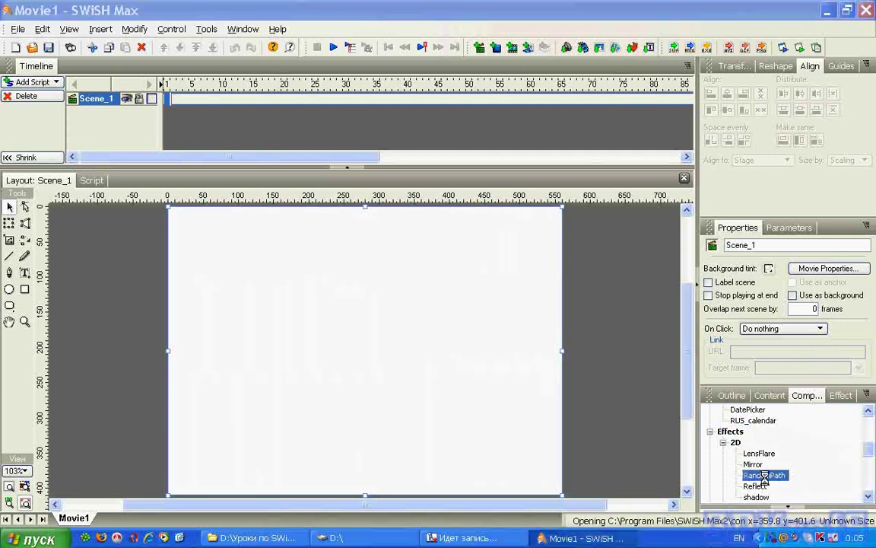
{"action": "left_click_drag", "start_coordinate": [771, 479], "coordinate": [362, 356]}
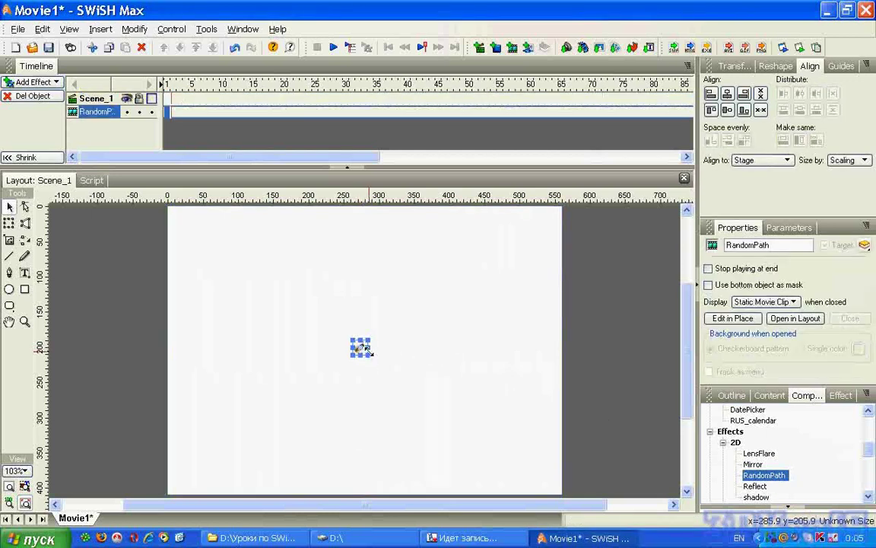
{"action": "left_click_drag", "start_coordinate": [370, 352], "coordinate": [457, 447]}
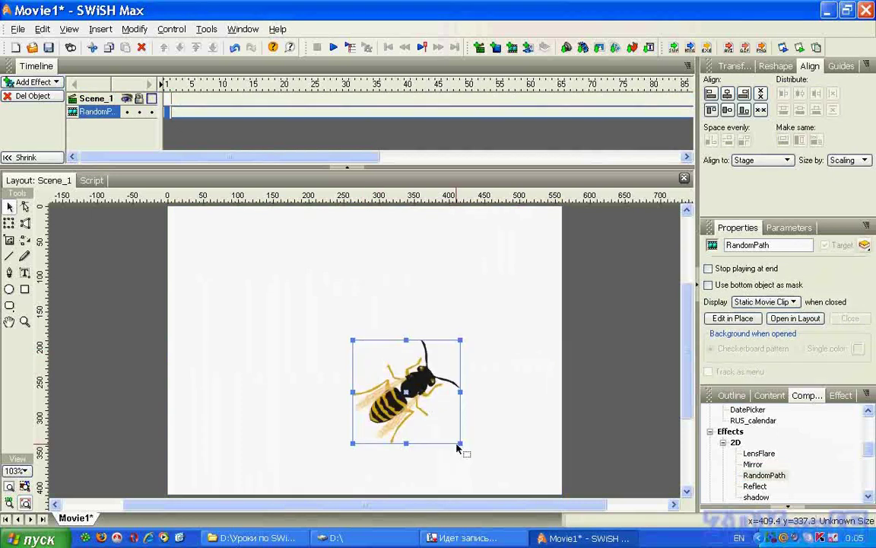
{"action": "left_click_drag", "start_coordinate": [459, 442], "coordinate": [366, 348]}
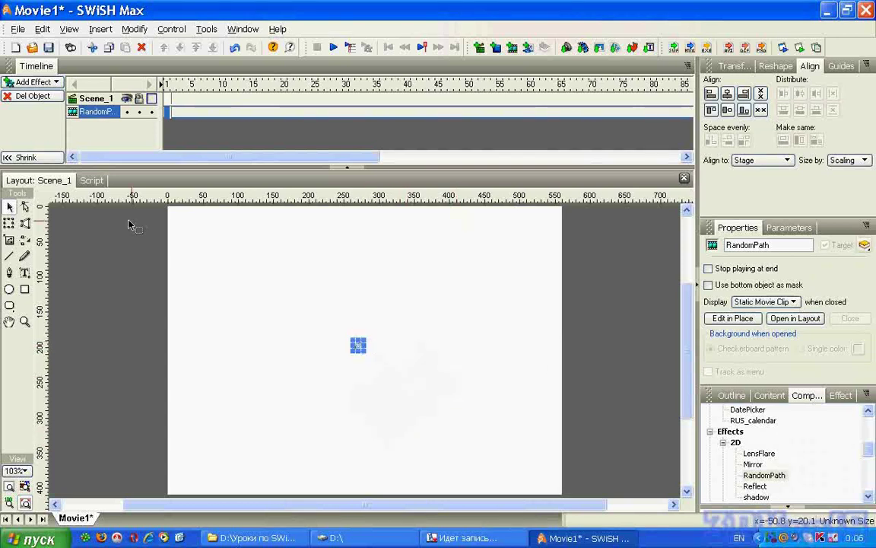
Inspect the object structure of RandomPath, including its nested bug clip and the wing1, wing2 and bug shapes.
{"action": "left_click", "coordinate": [740, 396]}
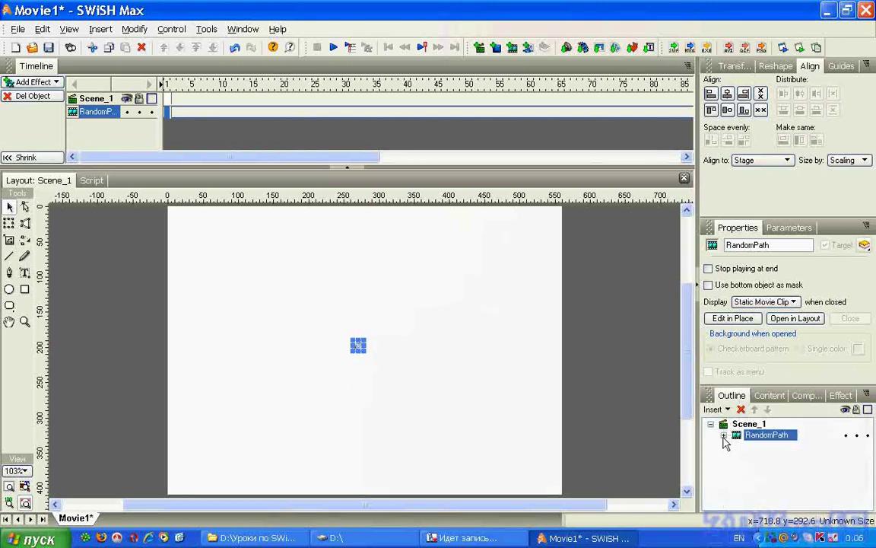
{"action": "left_click", "coordinate": [723, 435]}
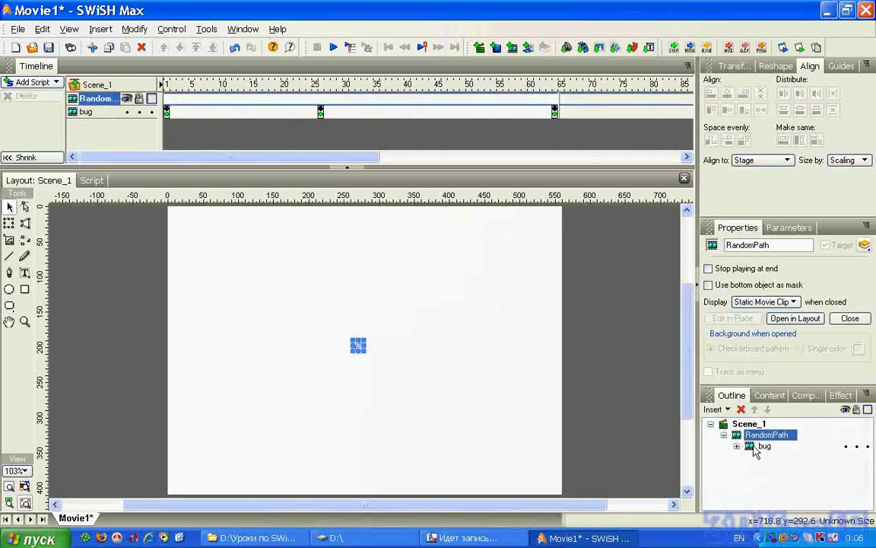
{"action": "left_click", "coordinate": [755, 448]}
{"action": "left_click", "coordinate": [736, 448]}
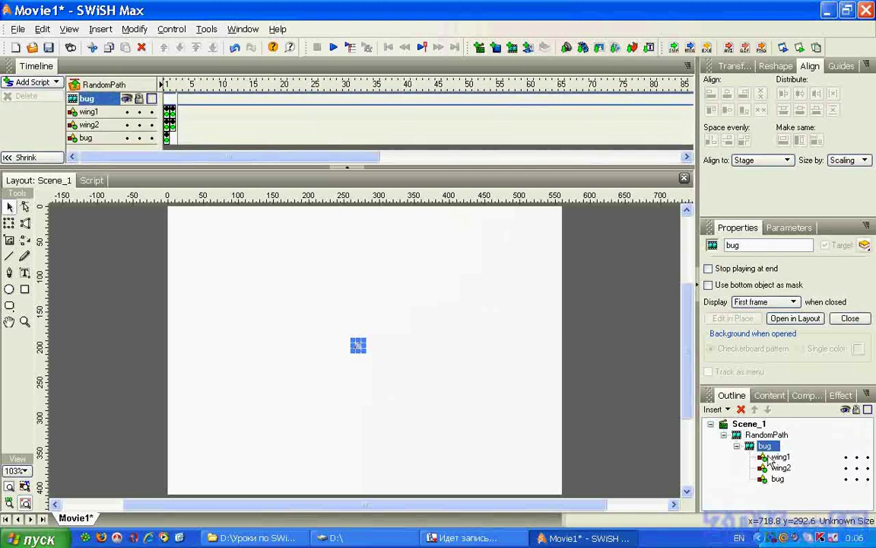
{"action": "left_click", "coordinate": [770, 459]}
{"action": "left_click", "coordinate": [773, 468]}
{"action": "left_click", "coordinate": [774, 479]}
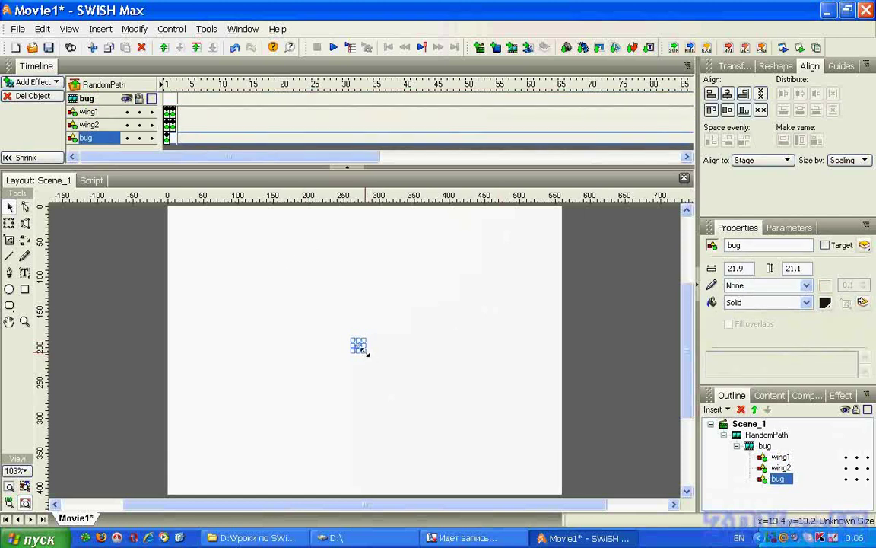
{"action": "left_click", "coordinate": [765, 435]}
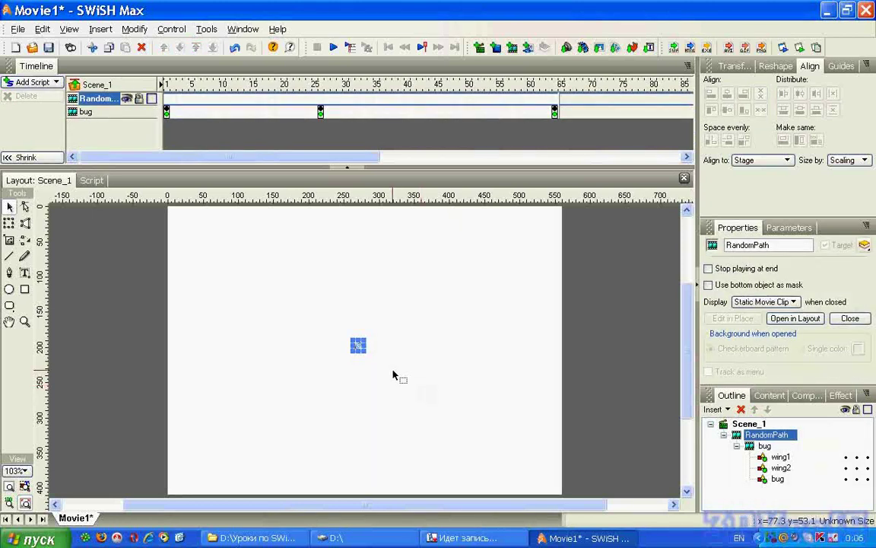
Enlarge the RandomPath wasp on the stage and examine its body and both wing shapes one by one.
{"action": "left_click_drag", "start_coordinate": [365, 352], "coordinate": [487, 456]}
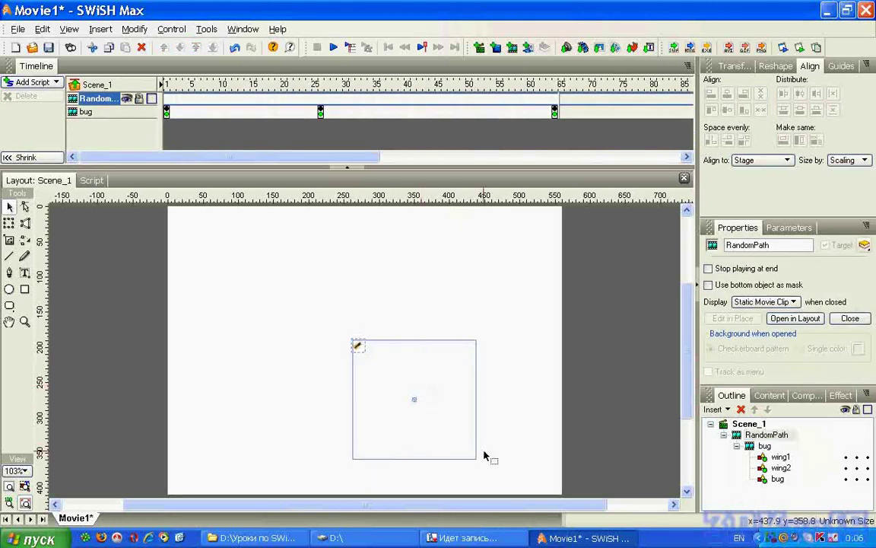
{"action": "left_click", "coordinate": [776, 480]}
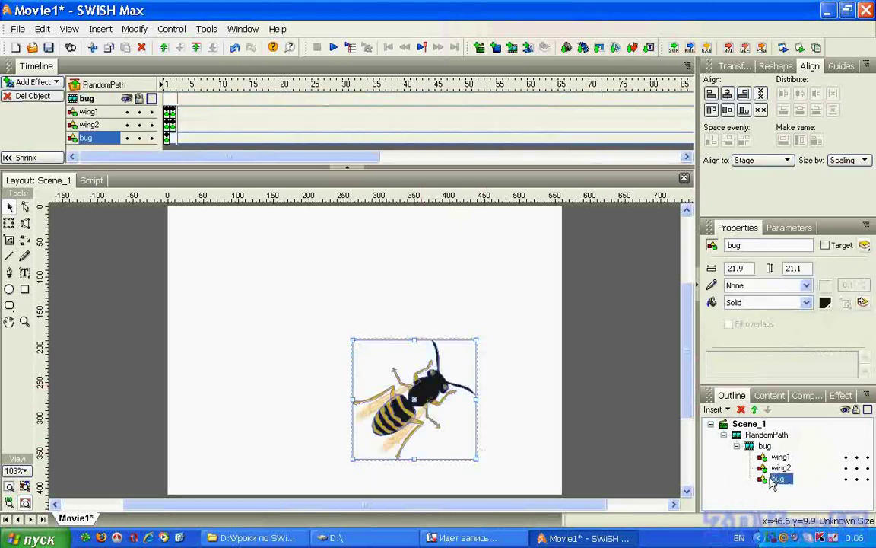
{"action": "left_click", "coordinate": [777, 467]}
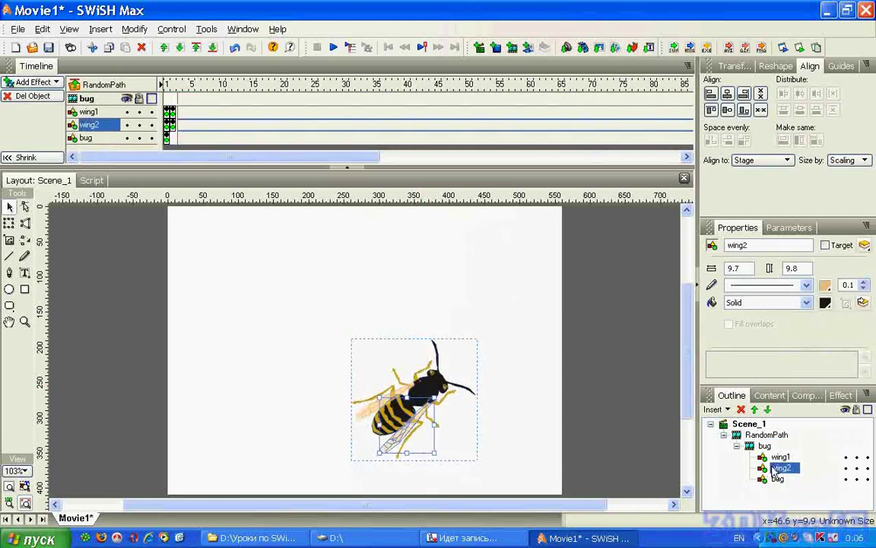
{"action": "left_click", "coordinate": [777, 457]}
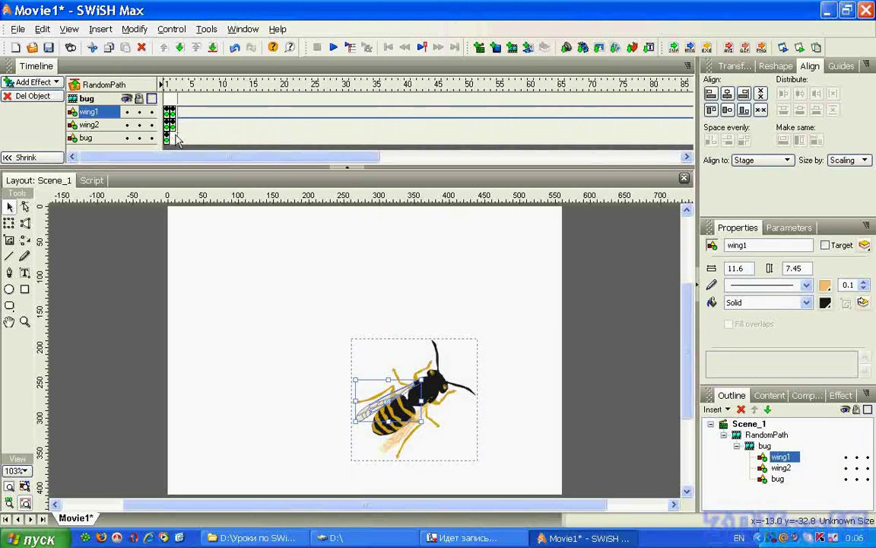
{"action": "left_click", "coordinate": [765, 447]}
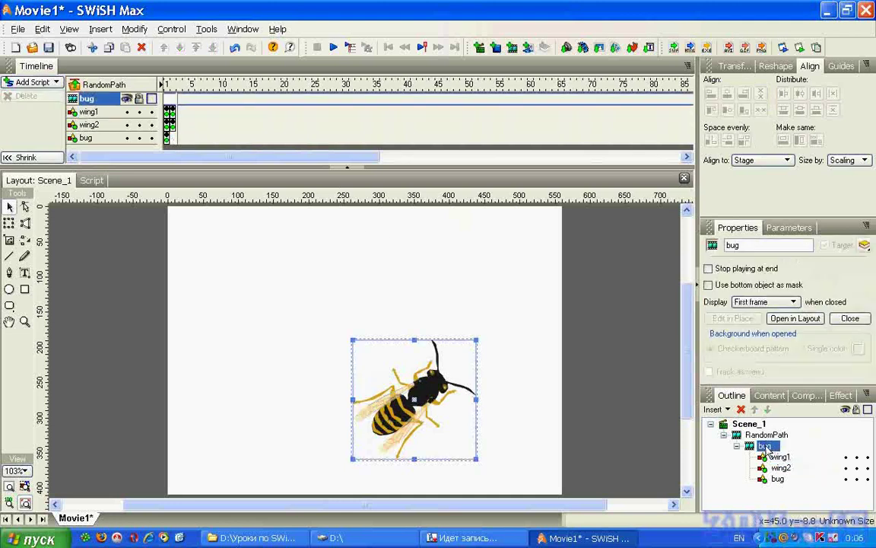
{"action": "left_click", "coordinate": [764, 435]}
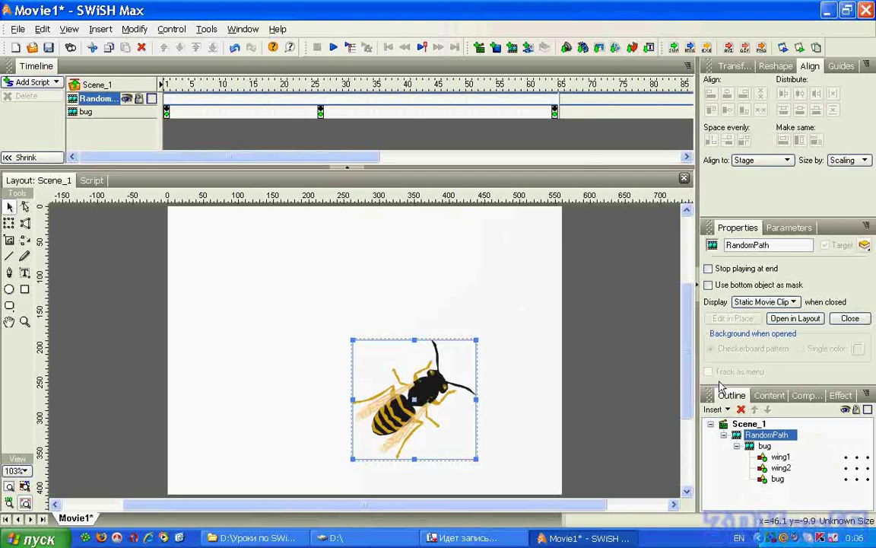
View the script attached to the RandomPath clip, starting with its DefineClasses function.
{"action": "left_click", "coordinate": [91, 181]}
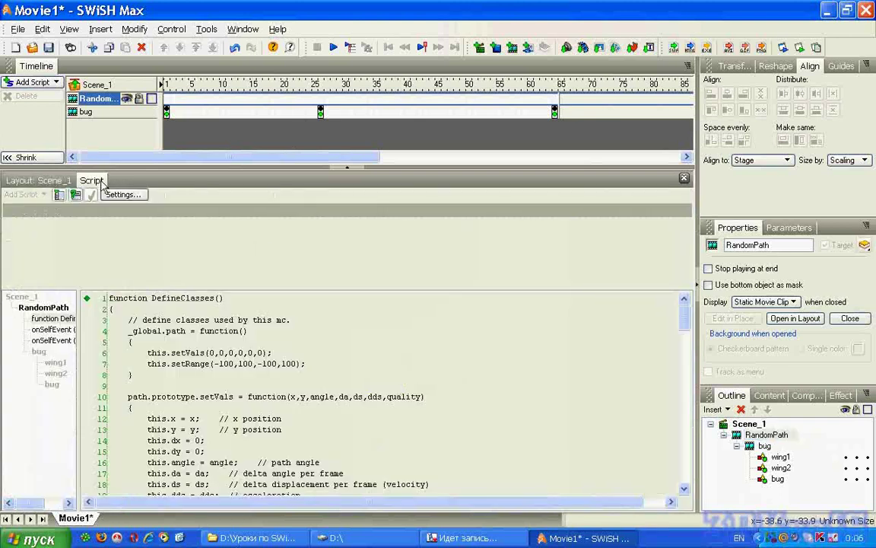
{"action": "scroll", "coordinate": [688, 321], "scroll_direction": "down", "scroll_amount": 1}
{"action": "mouse_move", "coordinate": [689, 321]}
{"action": "left_mouse_down"}
{"action": "mouse_move", "coordinate": [687, 470]}
{"action": "mouse_move", "coordinate": [679, 312]}
{"action": "left_mouse_up"}
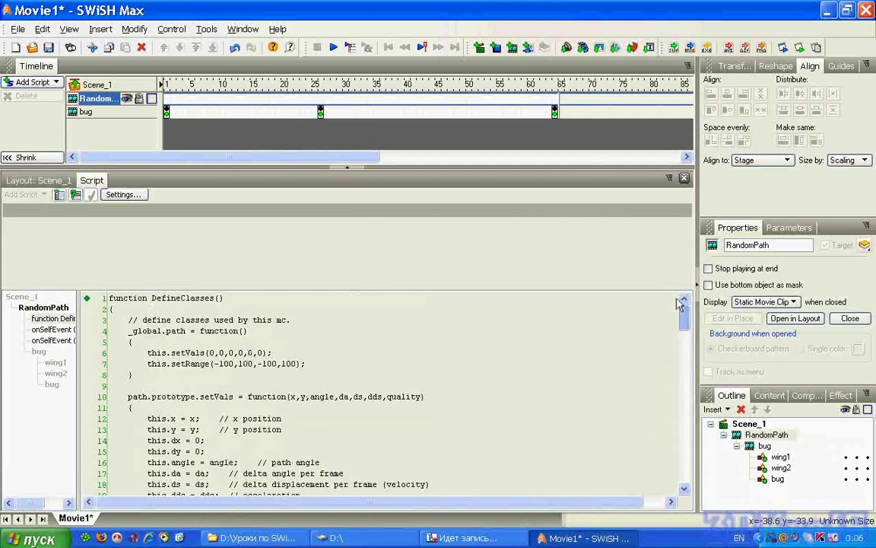
Return to the stage layout, shrink the wasp to a small size and collapse the RandomPath clip's structure.
{"action": "left_click", "coordinate": [54, 182]}
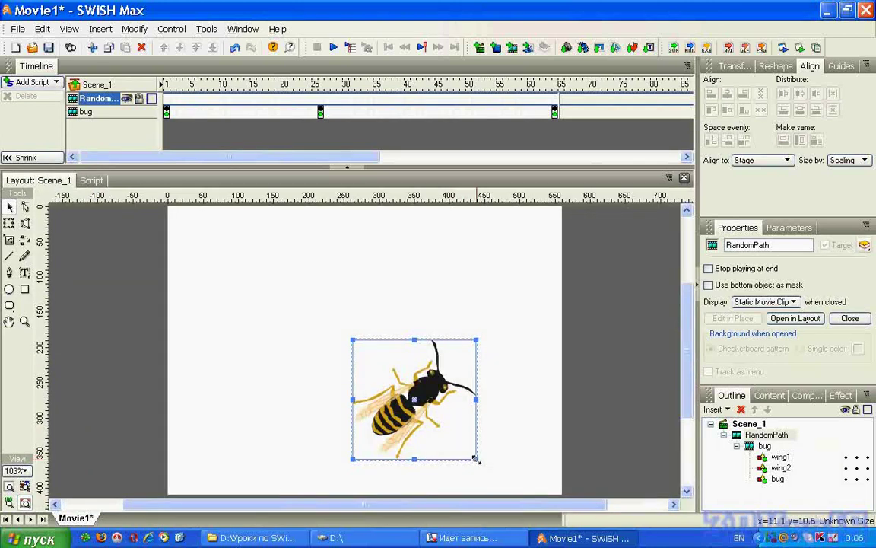
{"action": "left_click_drag", "start_coordinate": [477, 459], "coordinate": [373, 356]}
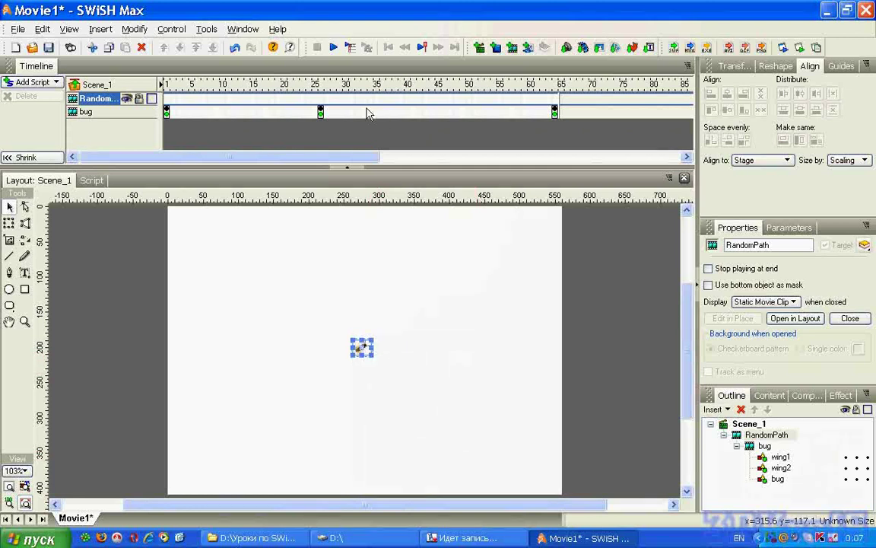
{"action": "left_click", "coordinate": [724, 435]}
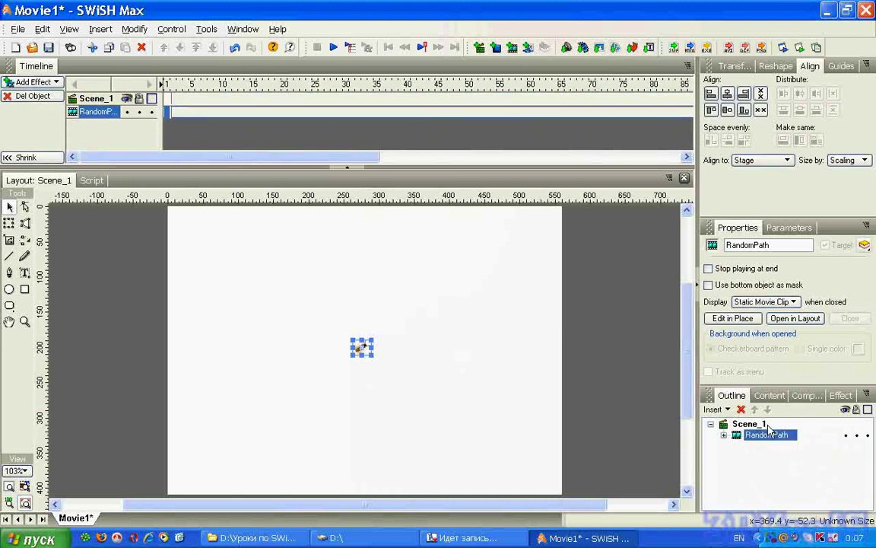
{"action": "mouse_move", "coordinate": [800, 378]}
{"action": "left_mouse_down"}
{"action": "mouse_move", "coordinate": [810, 401]}
{"action": "mouse_move", "coordinate": [792, 429]}
{"action": "left_mouse_up"}
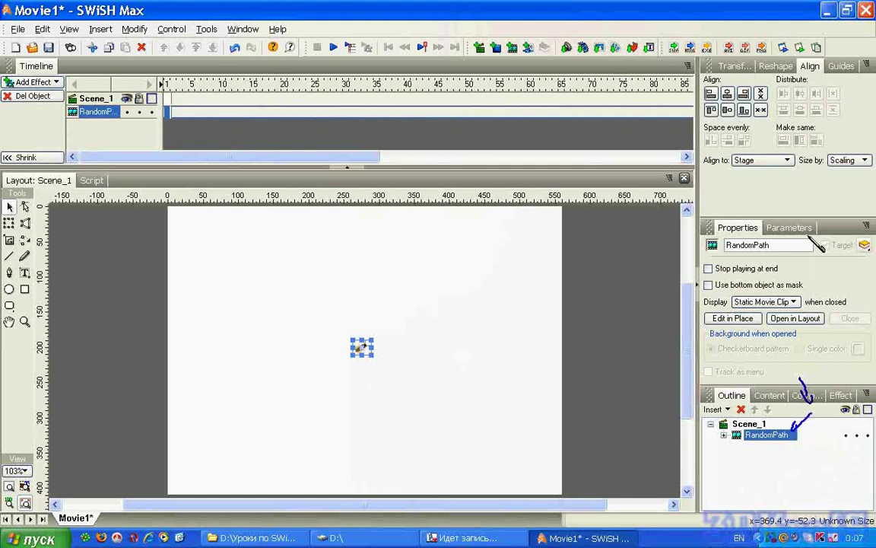
{"action": "mouse_move", "coordinate": [829, 179]}
{"action": "left_mouse_down"}
{"action": "mouse_move", "coordinate": [804, 226]}
{"action": "mouse_move", "coordinate": [822, 227]}
{"action": "left_mouse_up"}
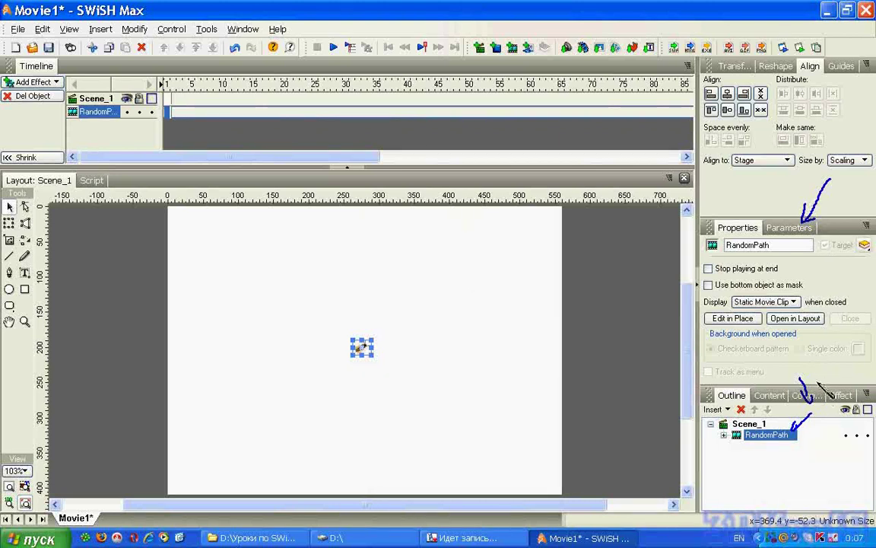
{"action": "key", "text": "Escape"}
Display the component parameters of the selected RandomPath object.
{"action": "left_click", "coordinate": [790, 230]}
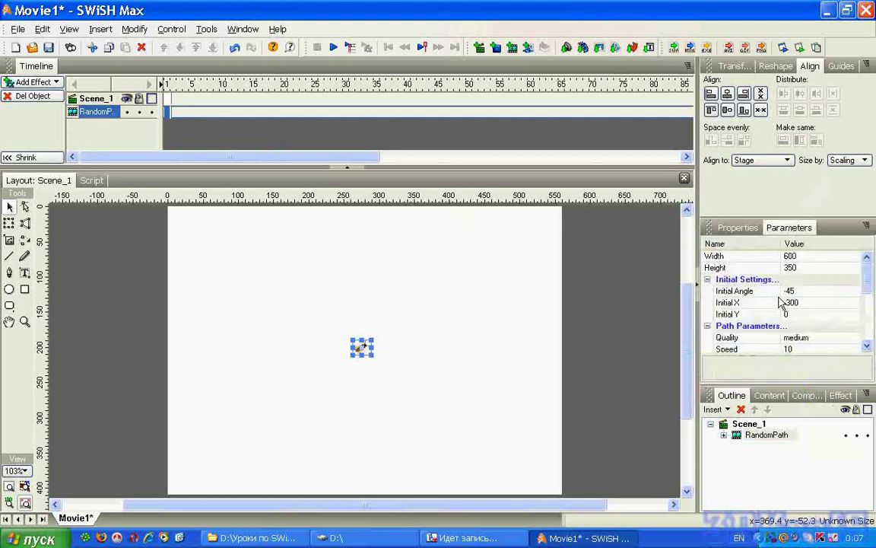
{"action": "left_click", "coordinate": [768, 435]}
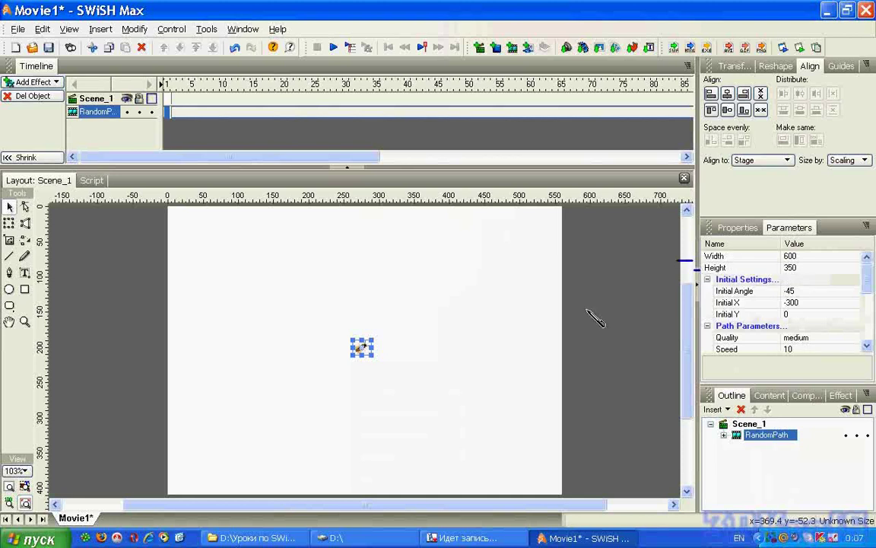
{"action": "left_click_drag", "start_coordinate": [381, 355], "coordinate": [596, 353]}
{"action": "mouse_move", "coordinate": [337, 352]}
{"action": "left_mouse_down"}
{"action": "mouse_move", "coordinate": [133, 352]}
{"action": "mouse_move", "coordinate": [153, 352]}
{"action": "left_mouse_up"}
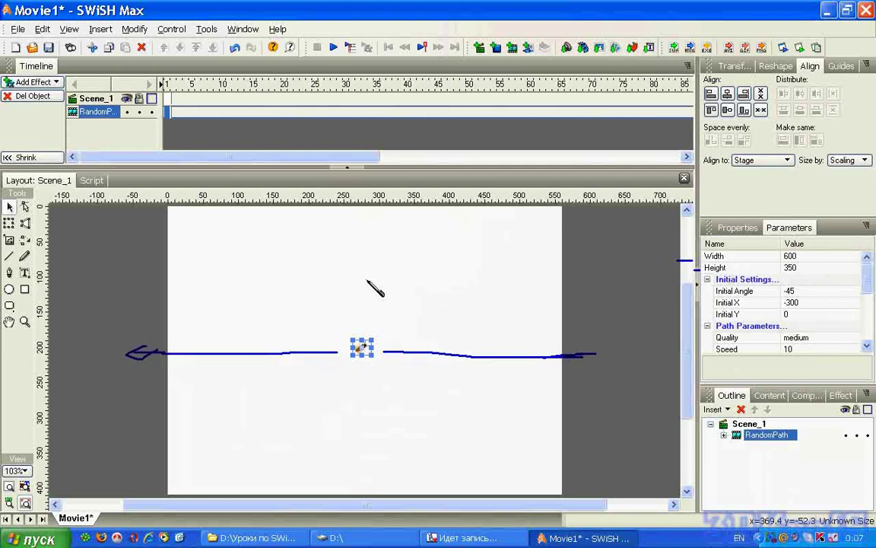
{"action": "left_click_drag", "start_coordinate": [372, 250], "coordinate": [372, 451]}
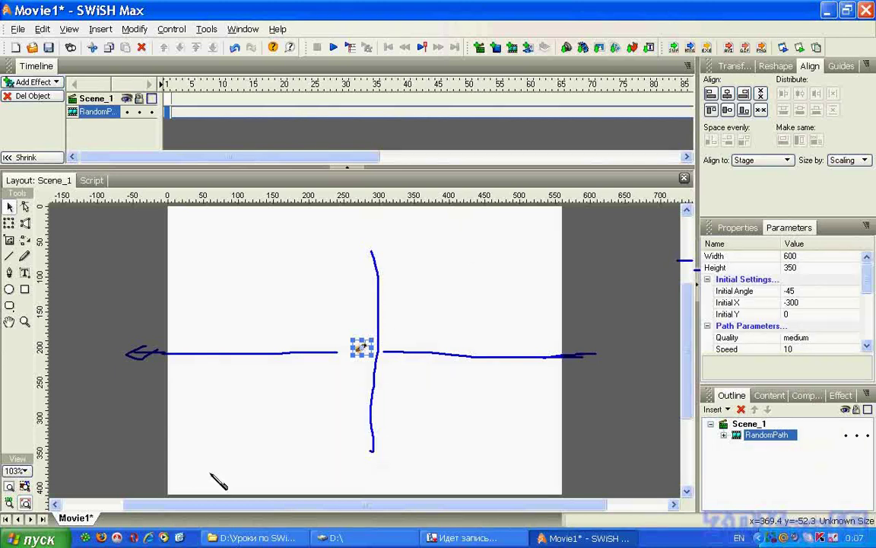
{"action": "left_click_drag", "start_coordinate": [363, 265], "coordinate": [383, 265]}
{"action": "left_click_drag", "start_coordinate": [369, 446], "coordinate": [390, 435]}
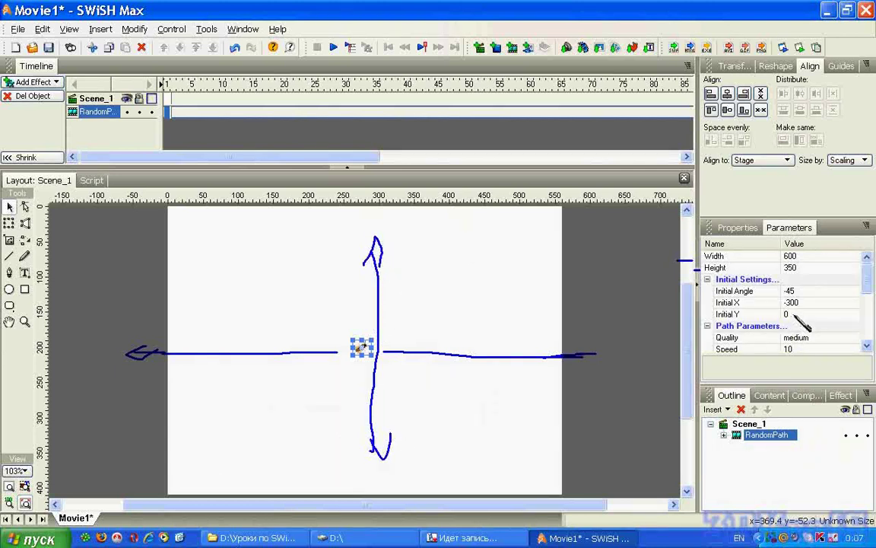
{"action": "mouse_move", "coordinate": [796, 292]}
{"action": "left_mouse_down"}
{"action": "mouse_move", "coordinate": [780, 312]}
{"action": "mouse_move", "coordinate": [798, 314]}
{"action": "mouse_move", "coordinate": [808, 303]}
{"action": "mouse_move", "coordinate": [778, 312]}
{"action": "mouse_move", "coordinate": [803, 317]}
{"action": "left_mouse_up"}
{"action": "key", "text": "Escape"}
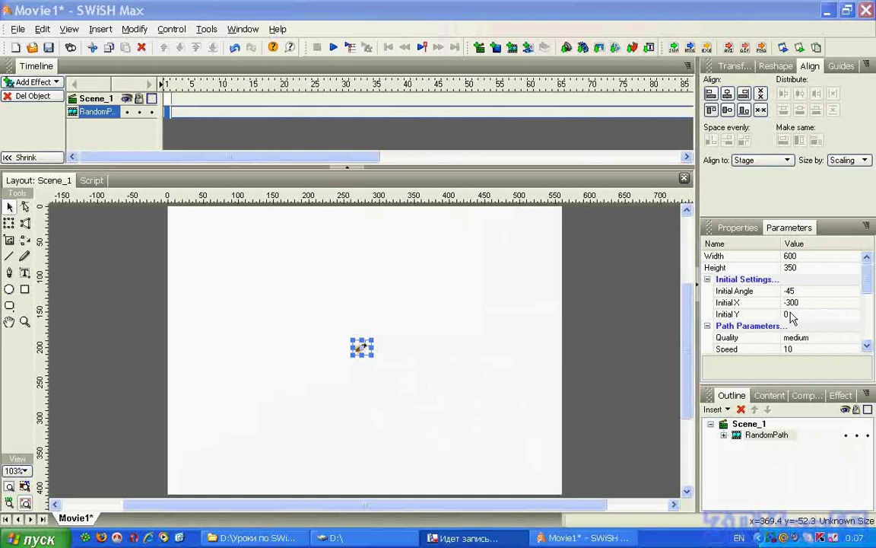
Preview the movie twice to watch the wasp's random flight, stopping playback each time.
{"action": "left_click", "coordinate": [334, 48]}
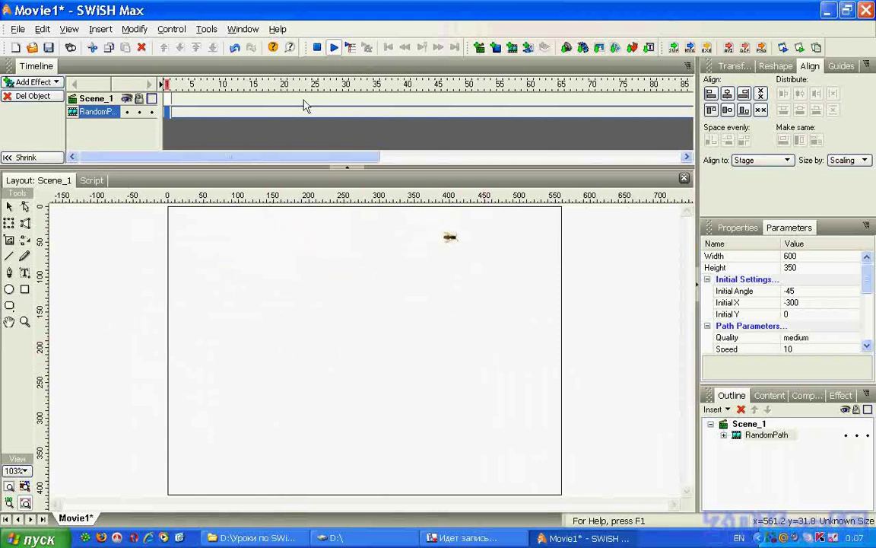
{"action": "left_click", "coordinate": [318, 48]}
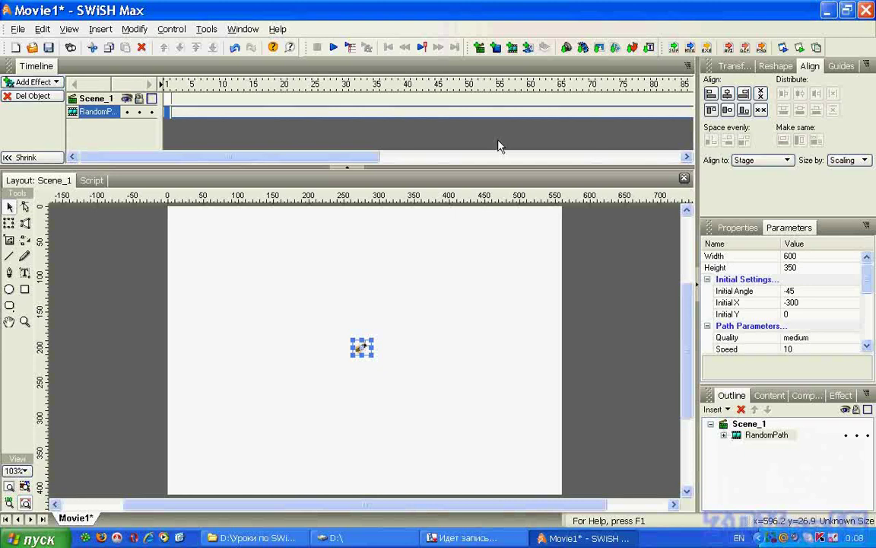
{"action": "left_click", "coordinate": [331, 47]}
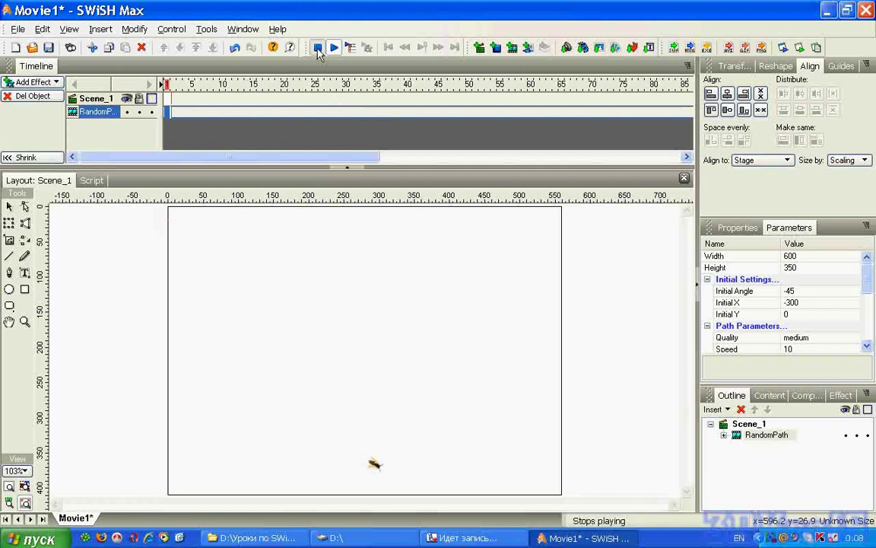
{"action": "left_click", "coordinate": [317, 47]}
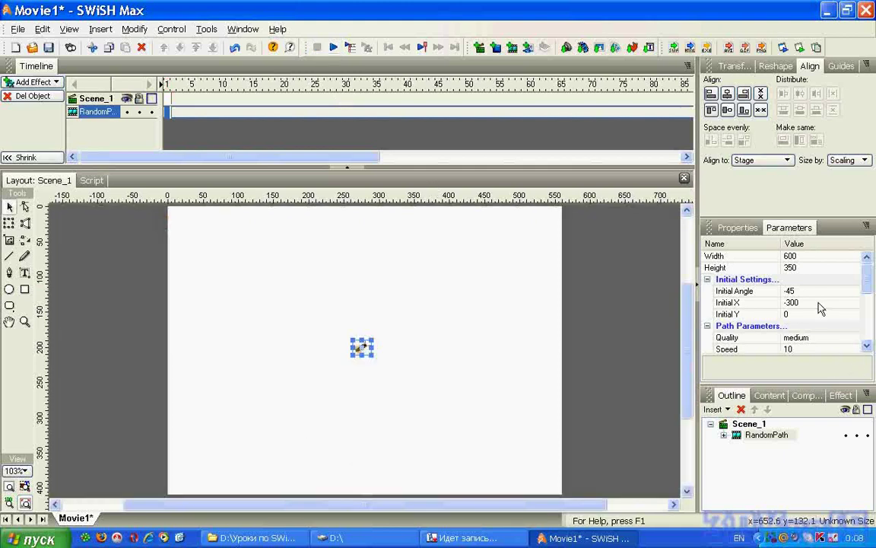
Set the RandomPath component's Width to 300, Height to 200 and Initial X to 0.
{"action": "left_click", "coordinate": [803, 257]}
{"action": "type", "text": "3"}
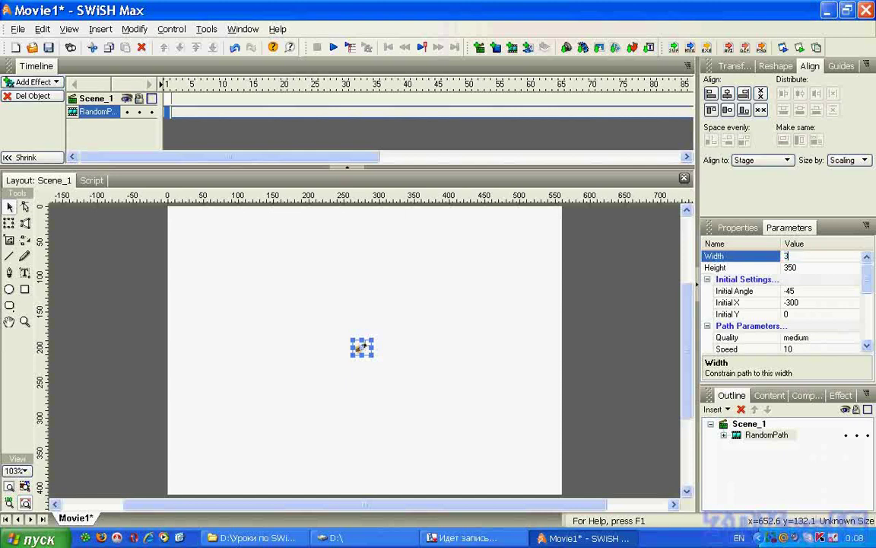
{"action": "left_click", "coordinate": [791, 268]}
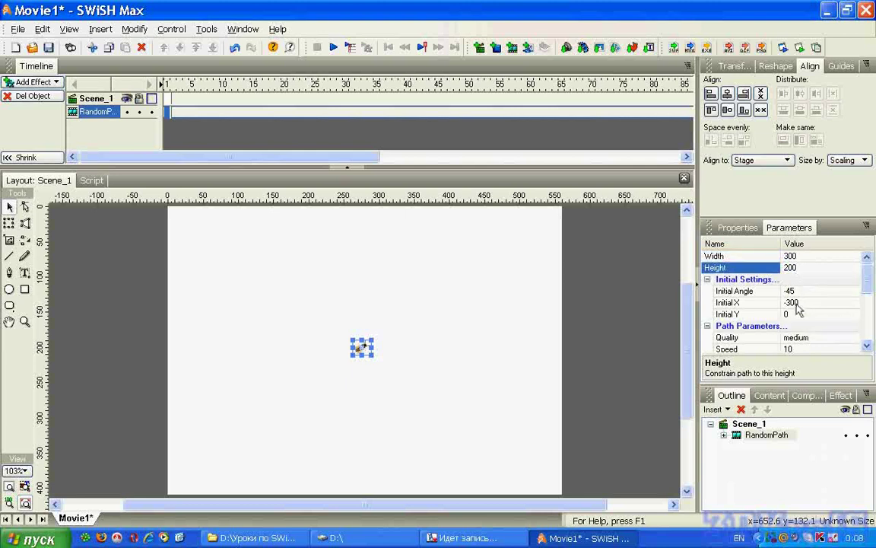
{"action": "left_click", "coordinate": [794, 303]}
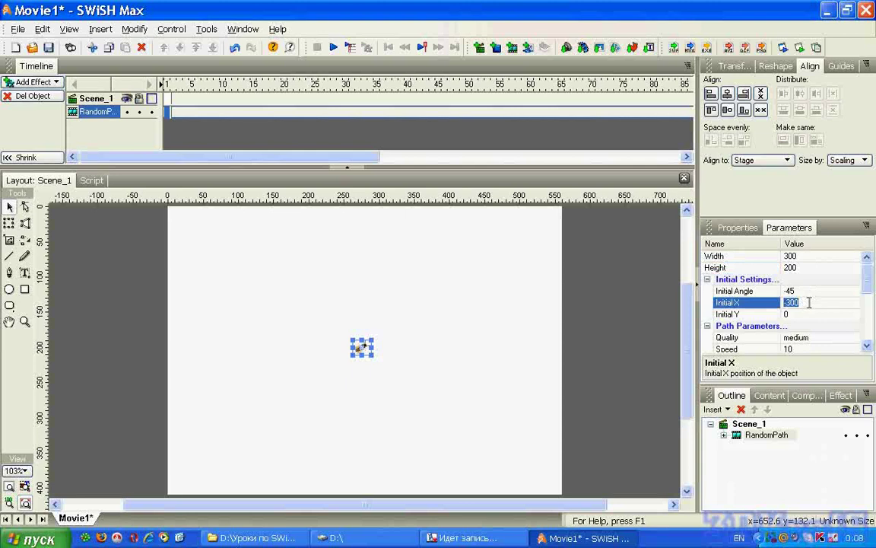
{"action": "type", "text": "0"}
{"action": "key", "text": "Return"}
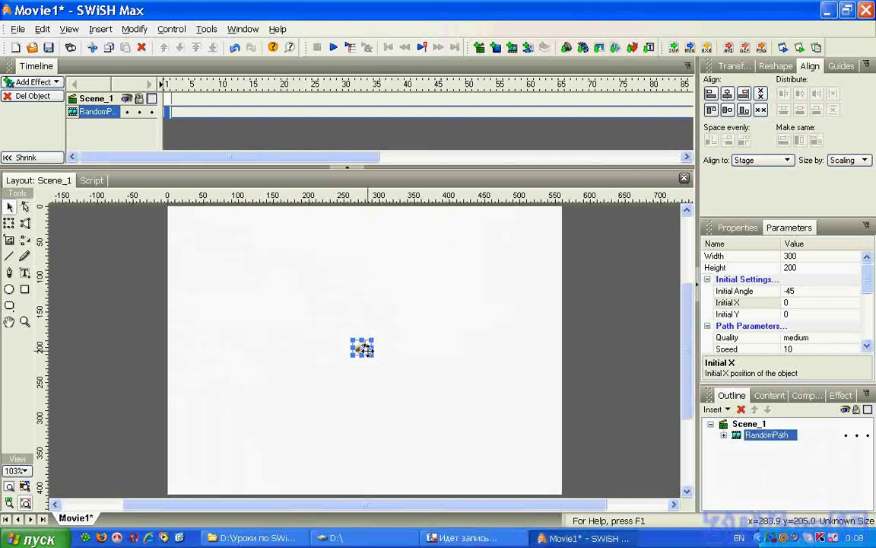
Move the wasp to the upper-left corner of the stage and preview its flight from there, stopping playback.
{"action": "left_click_drag", "start_coordinate": [362, 346], "coordinate": [171, 209]}
{"action": "left_click", "coordinate": [335, 48]}
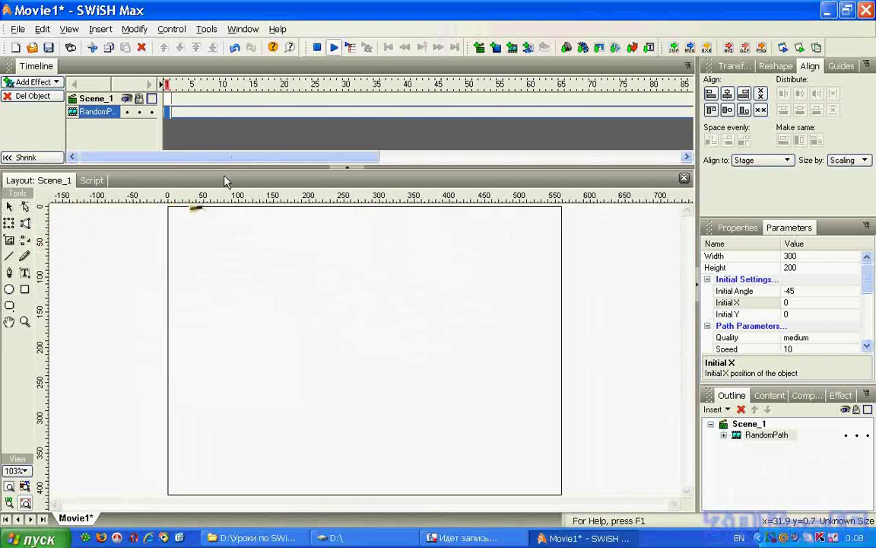
{"action": "left_click", "coordinate": [317, 48]}
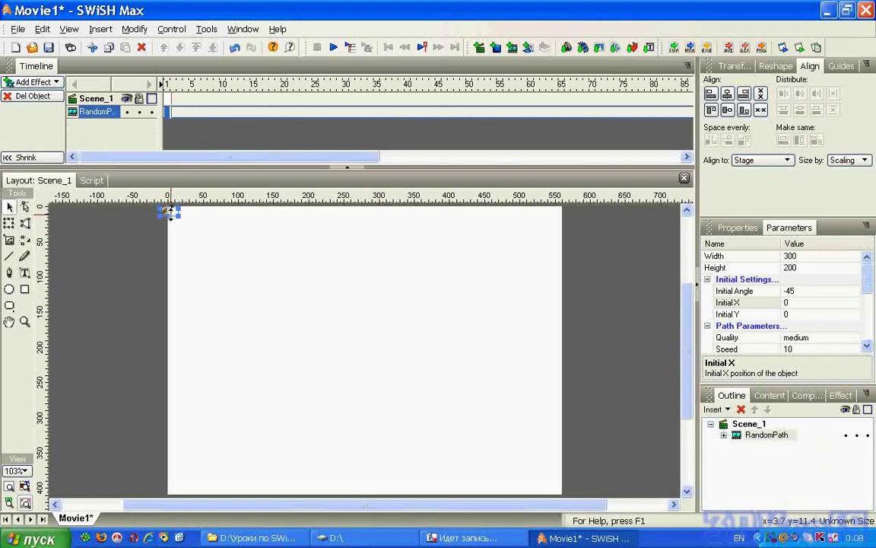
Move the wasp back to the centre of the stage and preview its flight, stopping playback.
{"action": "left_click_drag", "start_coordinate": [186, 222], "coordinate": [363, 347]}
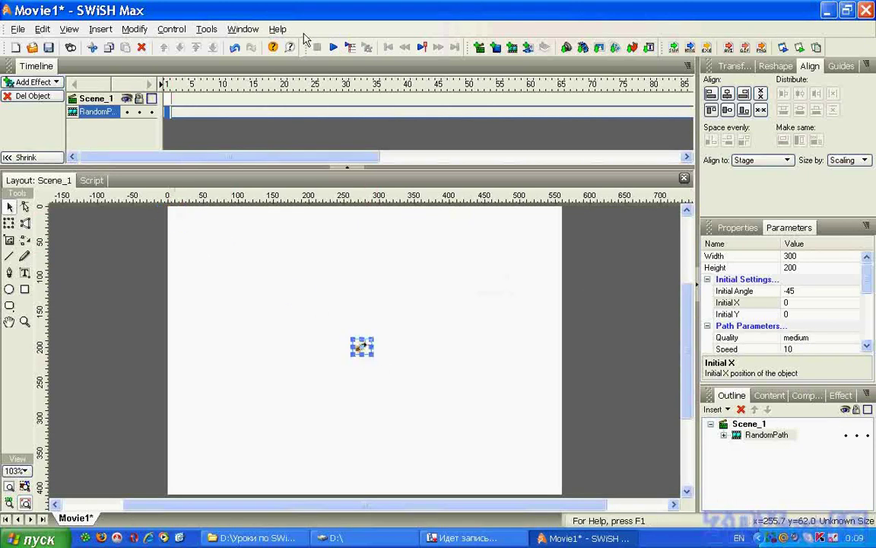
{"action": "left_click", "coordinate": [334, 48]}
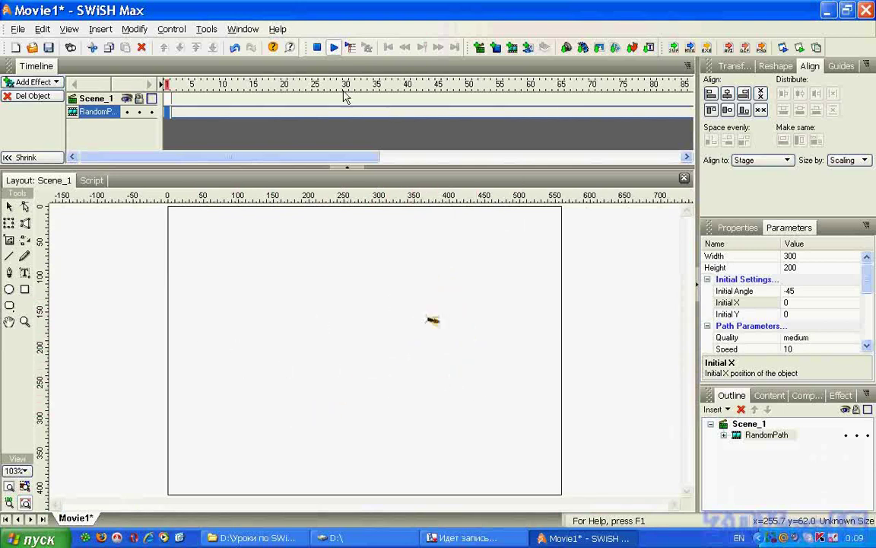
{"action": "left_click", "coordinate": [317, 47]}
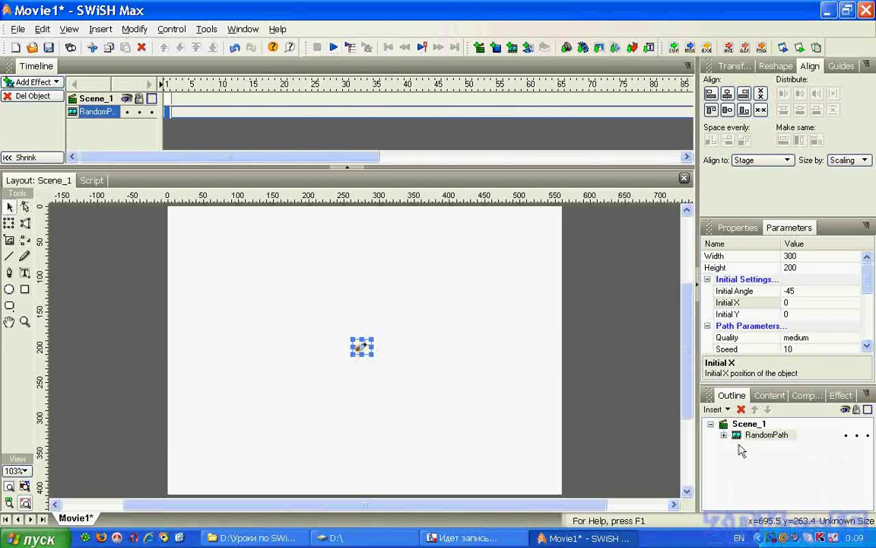
Set the RandomPath Speed parameter to 2 and preview the wasp's flight, stopping playback.
{"action": "left_click", "coordinate": [866, 348]}
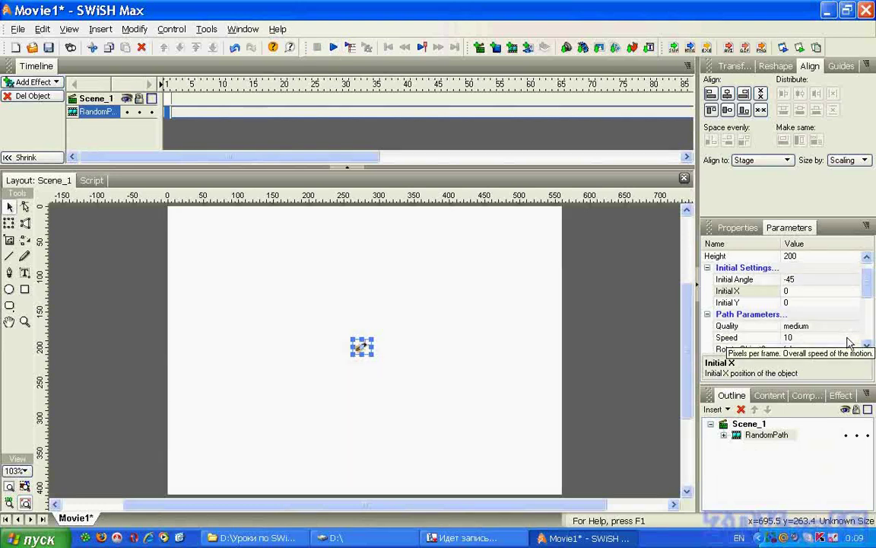
{"action": "left_click", "coordinate": [846, 336]}
{"action": "left_click", "coordinate": [855, 337]}
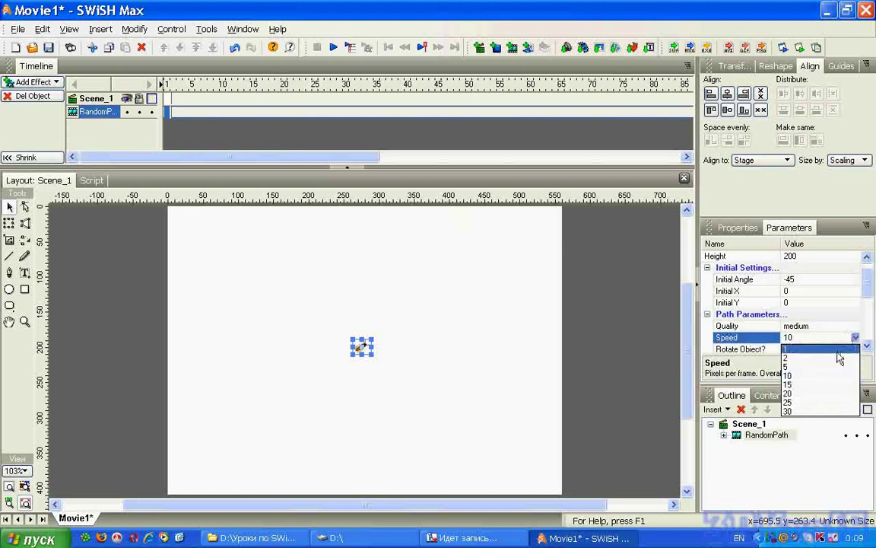
{"action": "left_click", "coordinate": [836, 355]}
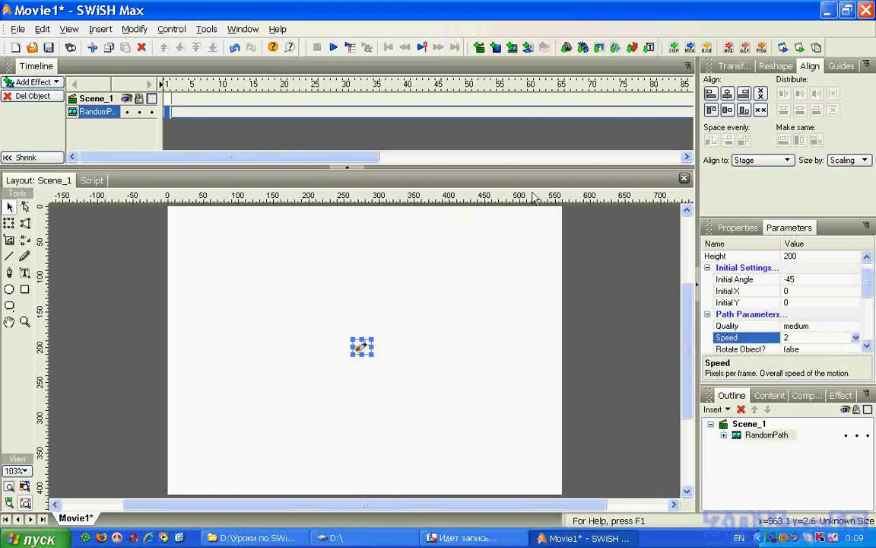
{"action": "left_click", "coordinate": [334, 47]}
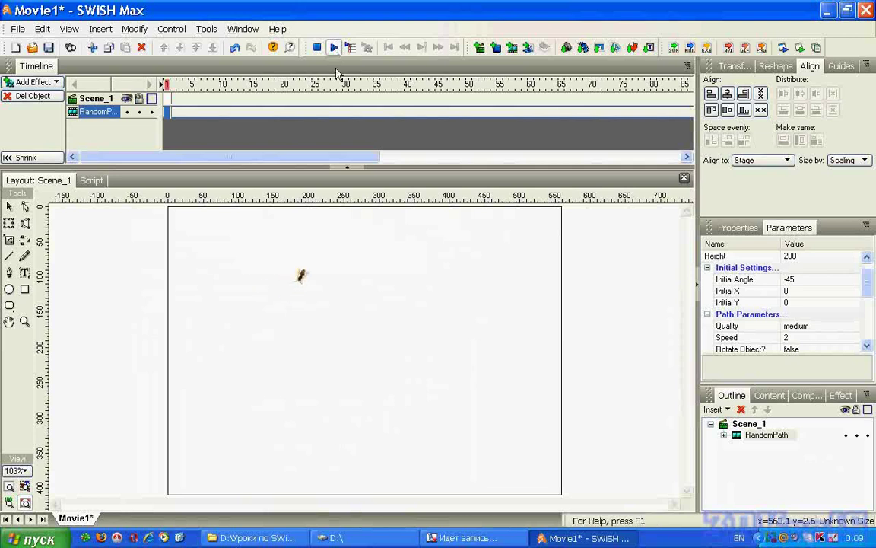
{"action": "left_click", "coordinate": [317, 47]}
Set the RandomPath Speed parameter to 25 and preview the wasp's flight, stopping playback.
{"action": "left_click", "coordinate": [855, 339]}
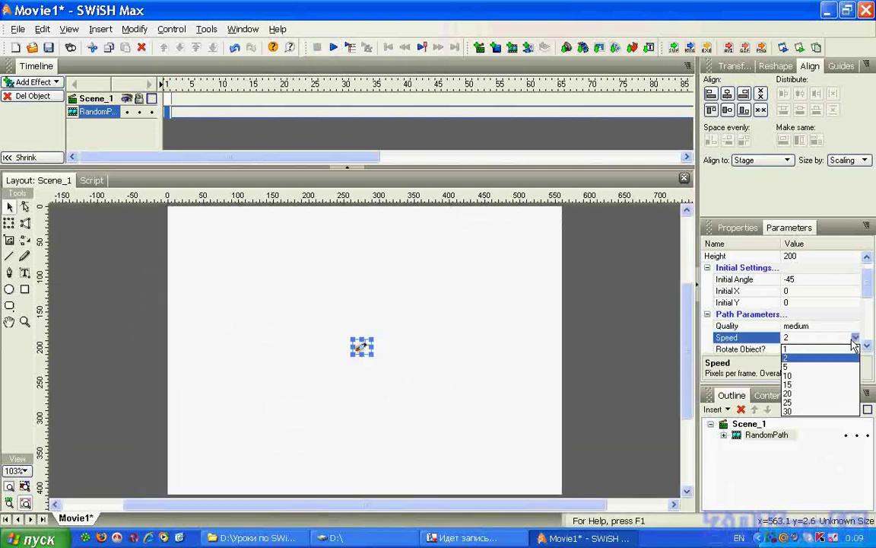
{"action": "left_click", "coordinate": [836, 400]}
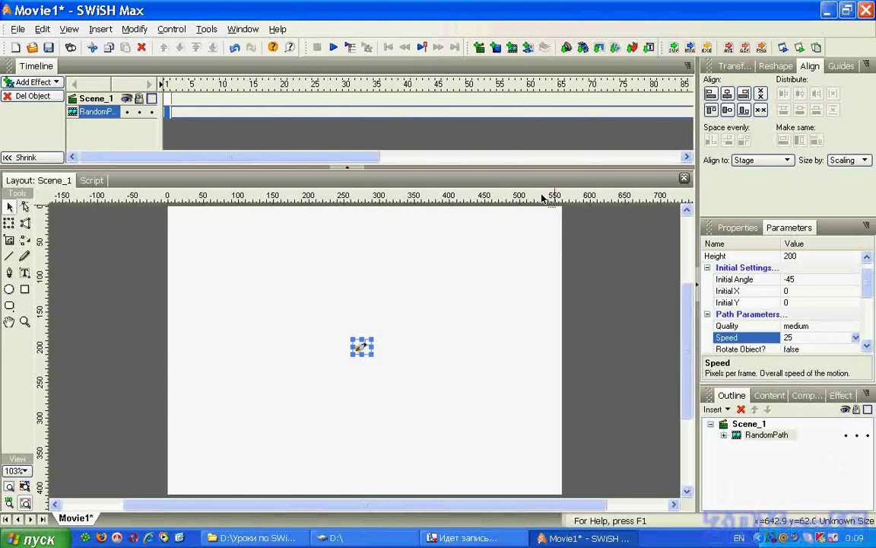
{"action": "left_click", "coordinate": [333, 47]}
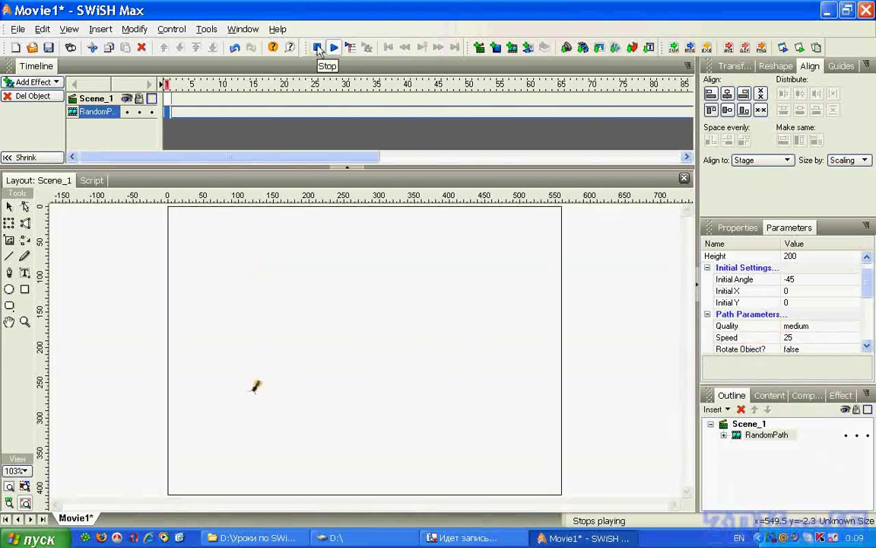
{"action": "left_click", "coordinate": [318, 48]}
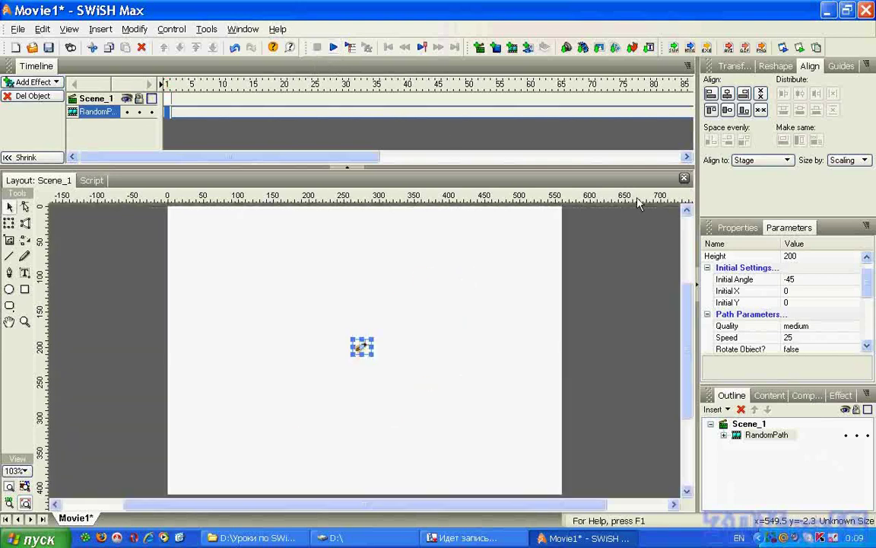
Set the Direction Chance % path parameter to 50 and preview the wasp's flight, stopping playback.
{"action": "scroll", "coordinate": [850, 346], "scroll_direction": "down", "scroll_amount": 1}
{"action": "left_click", "coordinate": [854, 339]}
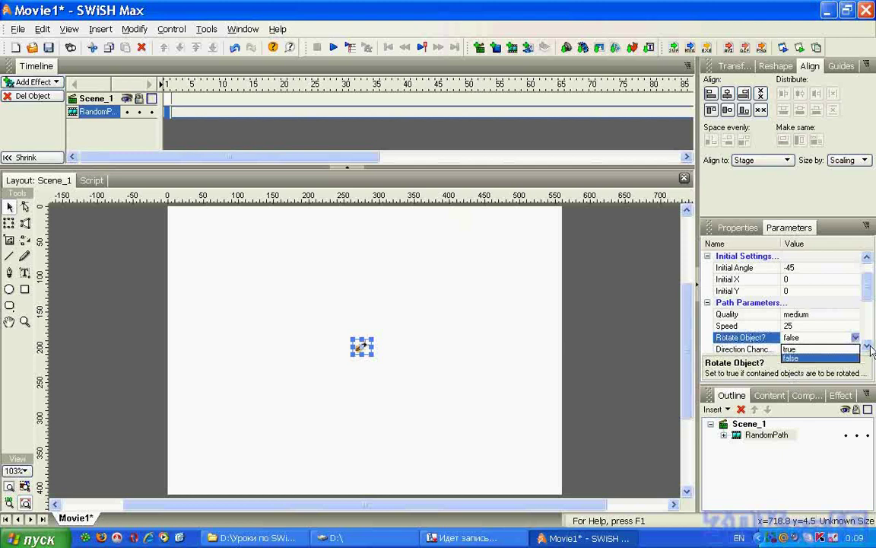
{"action": "left_click", "coordinate": [869, 346]}
{"action": "left_click", "coordinate": [869, 346]}
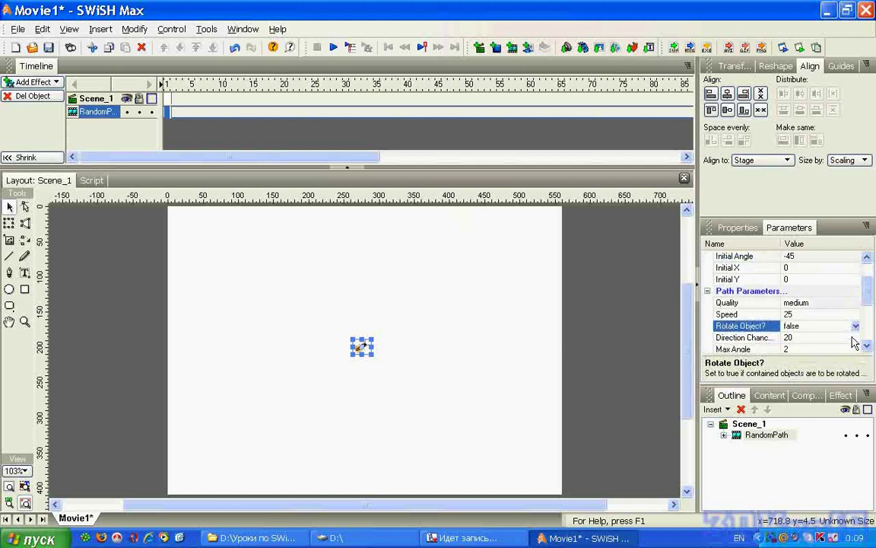
{"action": "left_click", "coordinate": [855, 337]}
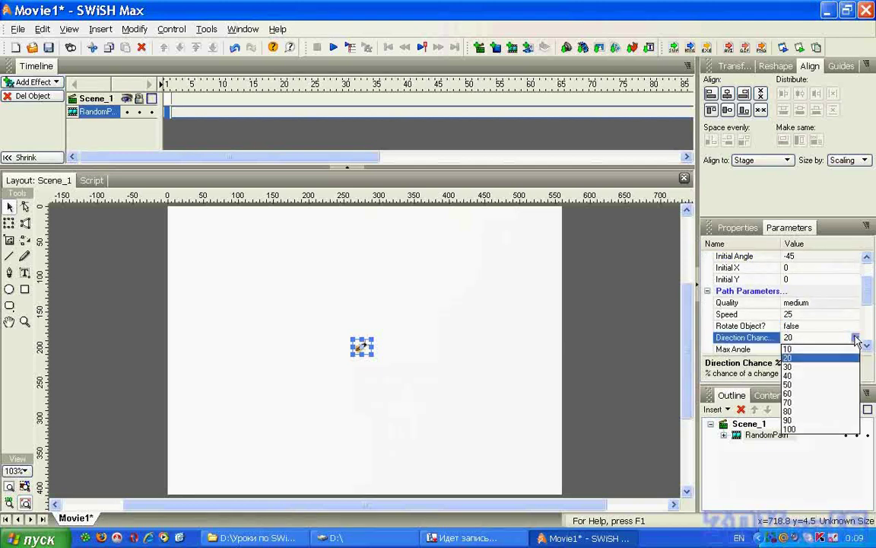
{"action": "left_click", "coordinate": [828, 384]}
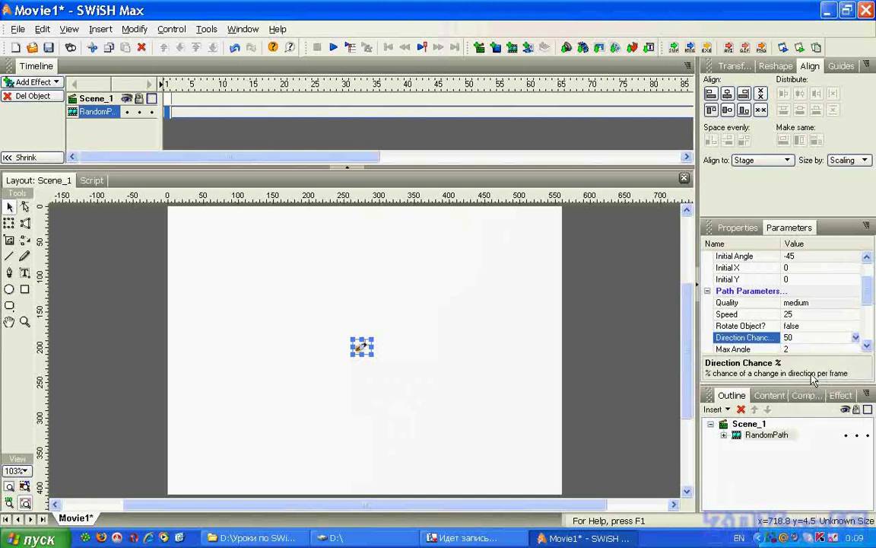
{"action": "left_click", "coordinate": [335, 48]}
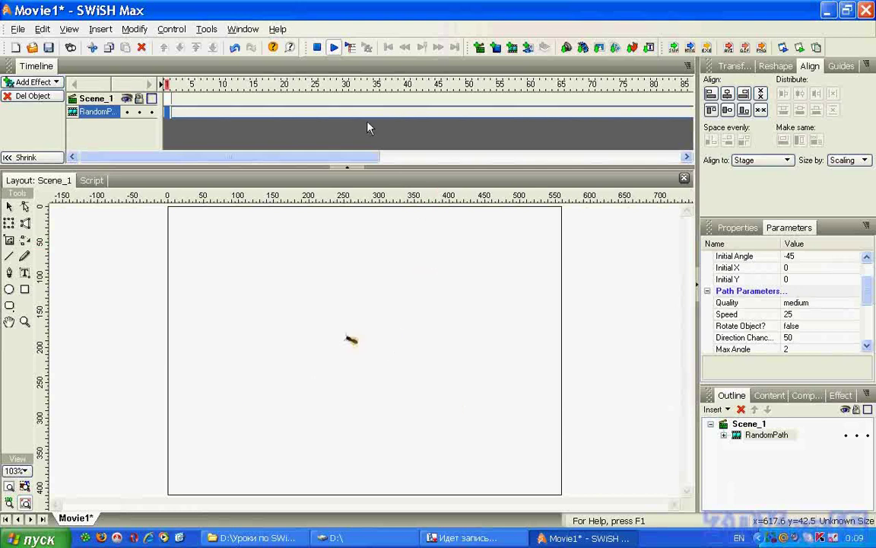
{"action": "left_click", "coordinate": [318, 48]}
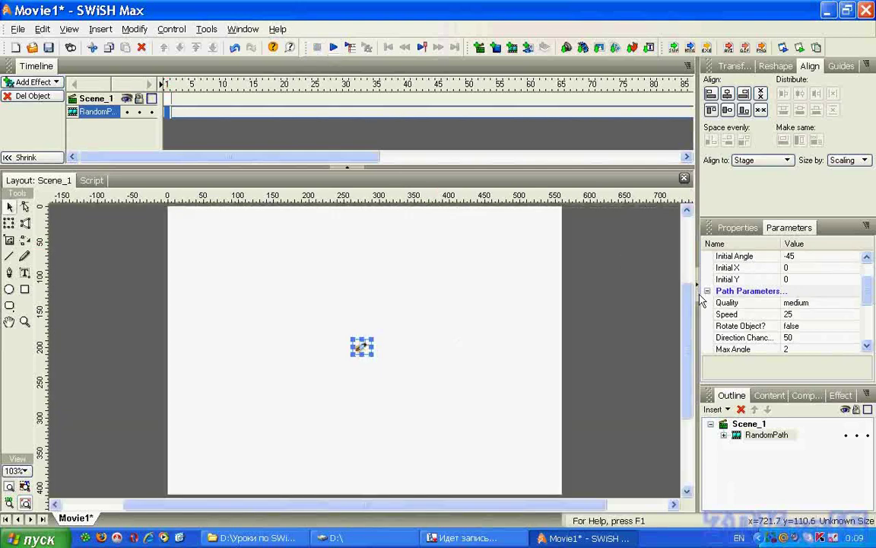
Review the RandomPath parameters and inspect the nested bug clip in its structure, collapsing the structure again.
{"action": "left_click_drag", "start_coordinate": [873, 302], "coordinate": [872, 335]}
{"action": "scroll", "coordinate": [871, 335], "scroll_direction": "up", "scroll_amount": 4}
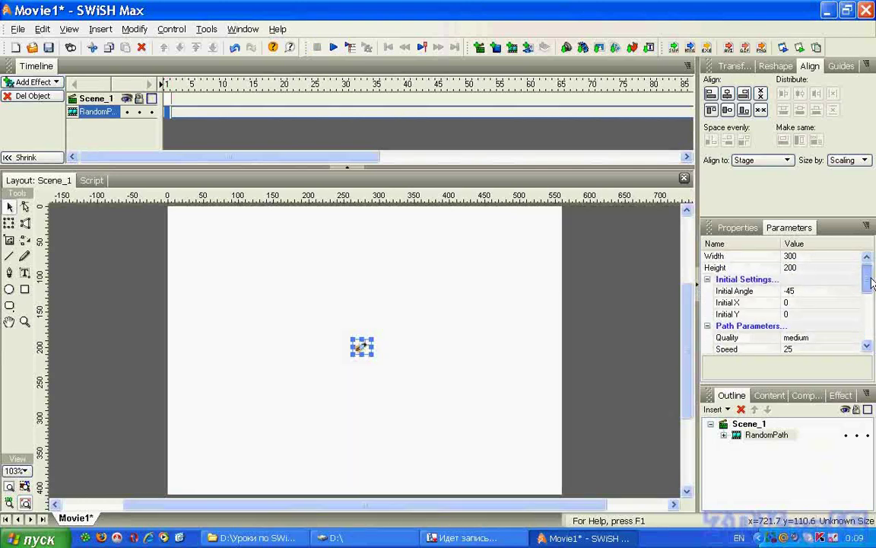
{"action": "left_click", "coordinate": [723, 436]}
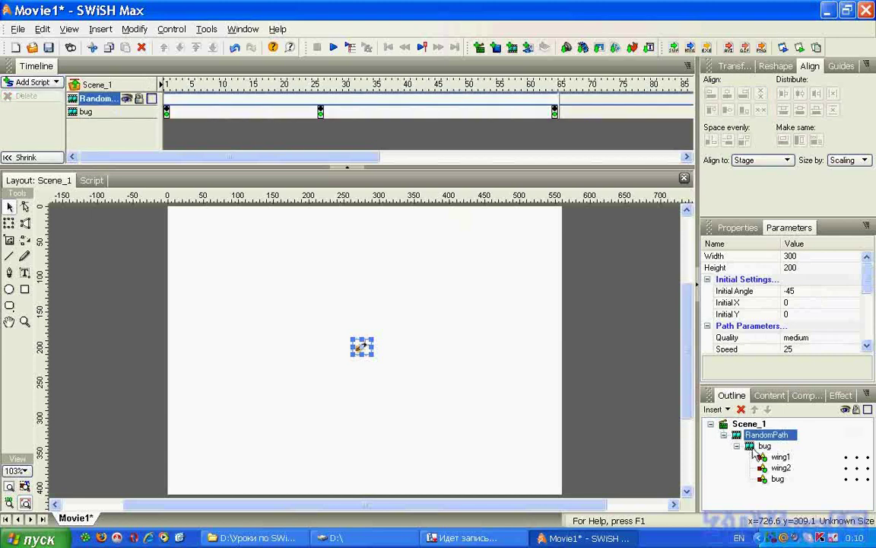
{"action": "left_click", "coordinate": [753, 448]}
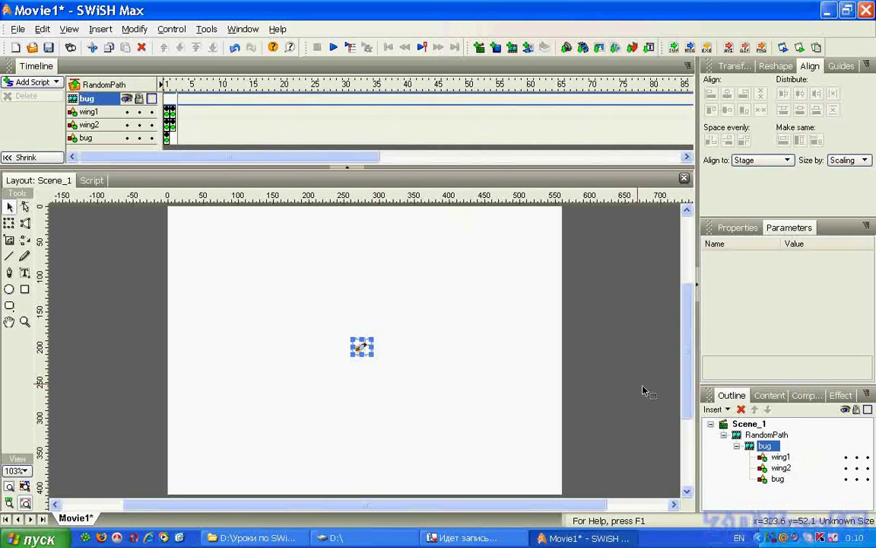
{"action": "left_click", "coordinate": [723, 435]}
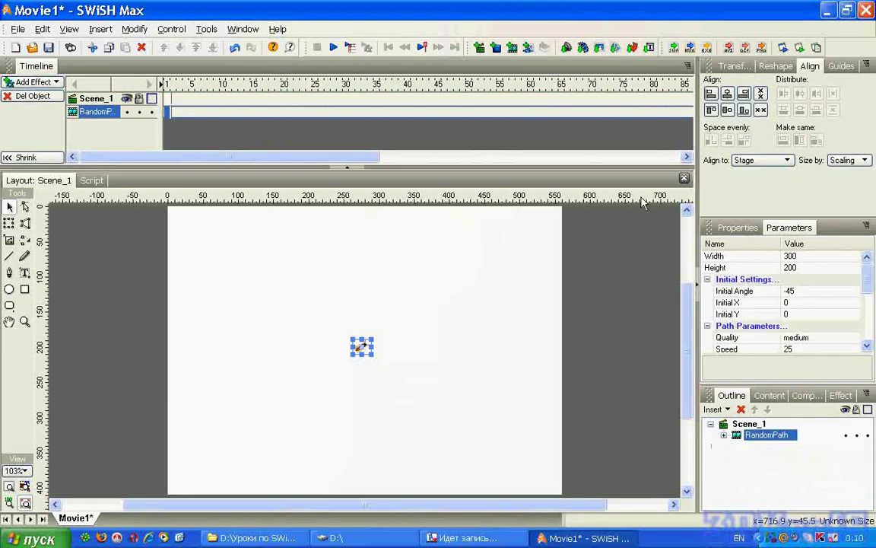
Insert an empty movie clip into Scene_1 and name it m1.
{"action": "left_click", "coordinate": [512, 48]}
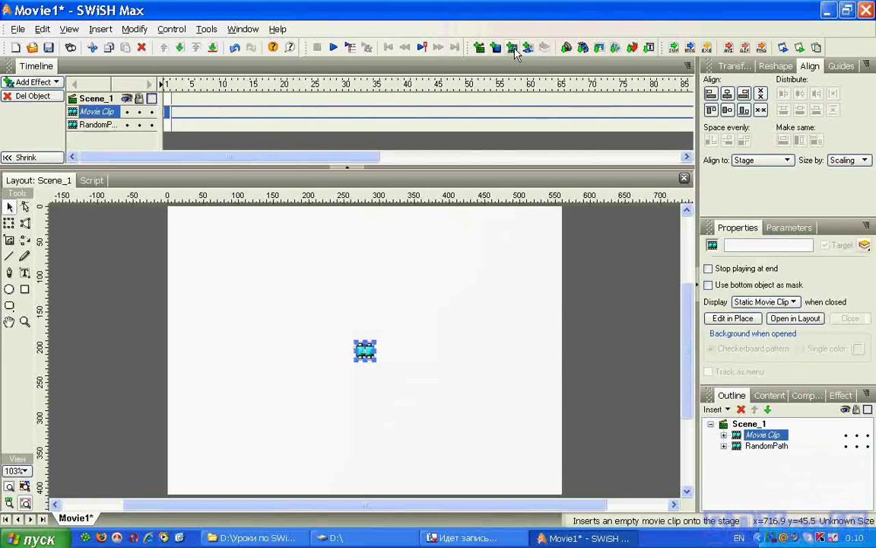
{"action": "left_click", "coordinate": [740, 245]}
{"action": "type", "text": "m1"}
{"action": "key", "text": "Return"}
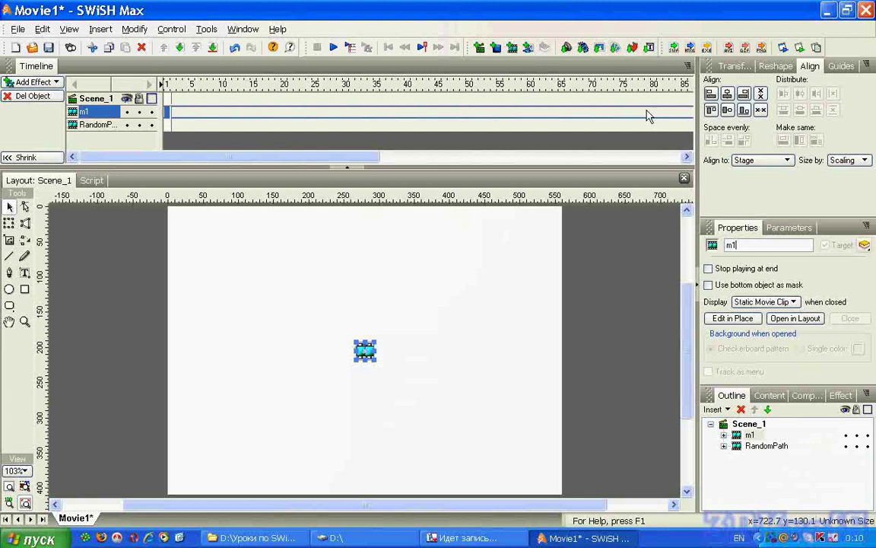
Insert two more empty movie clips into Scene_1 and name them m2 and m3.
{"action": "left_click", "coordinate": [512, 47]}
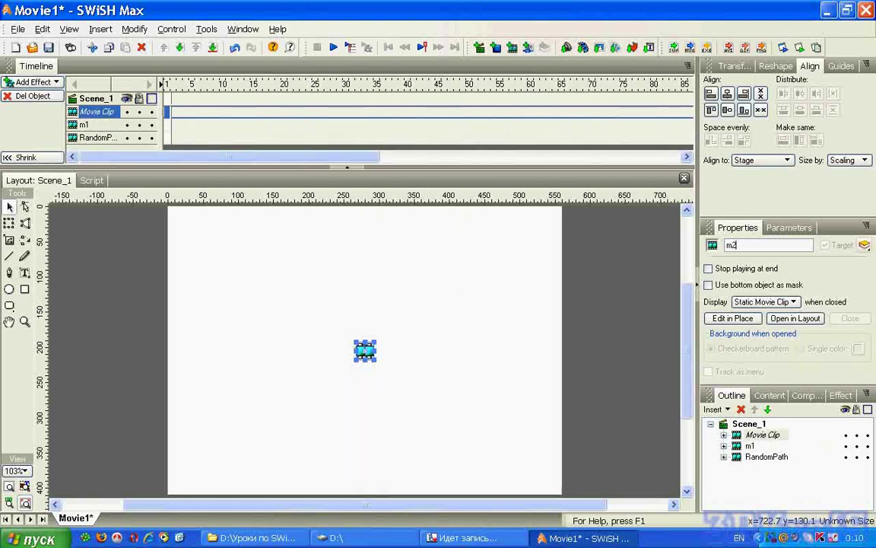
{"action": "key", "text": "Return"}
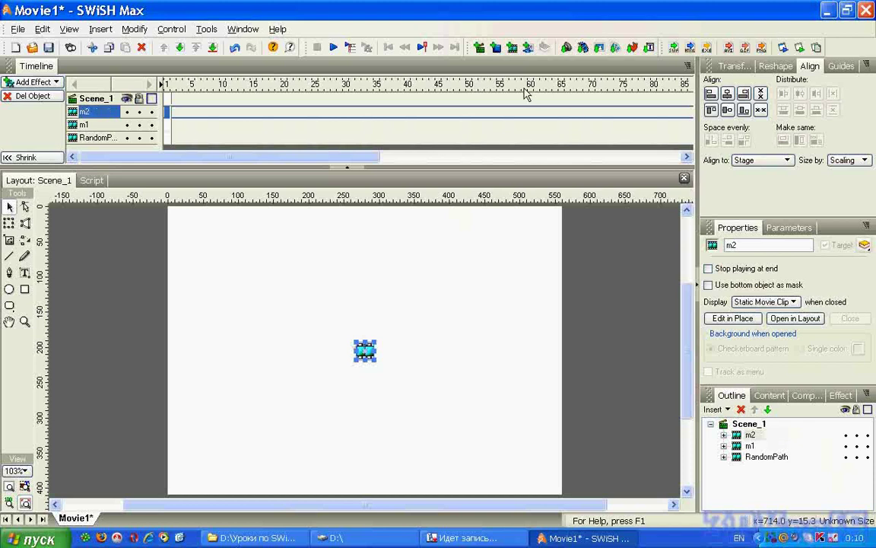
{"action": "left_click", "coordinate": [495, 48]}
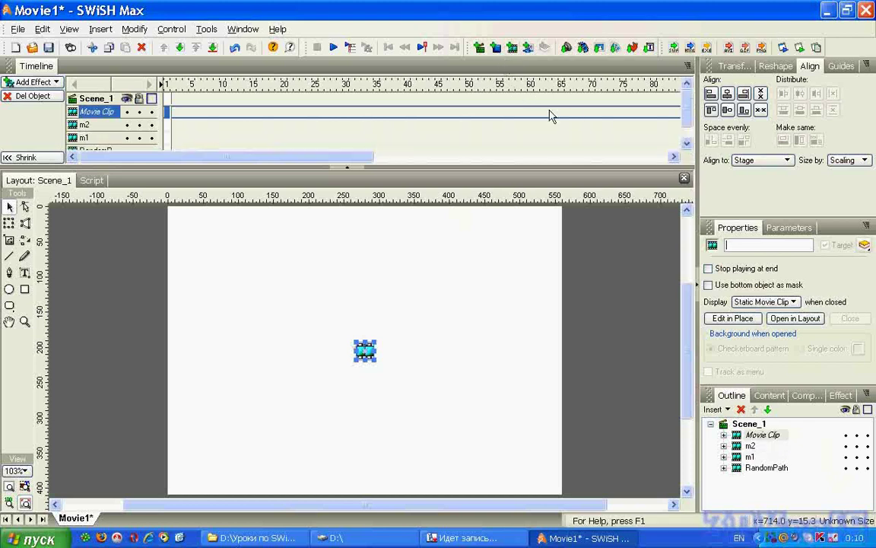
{"action": "type", "text": "m3"}
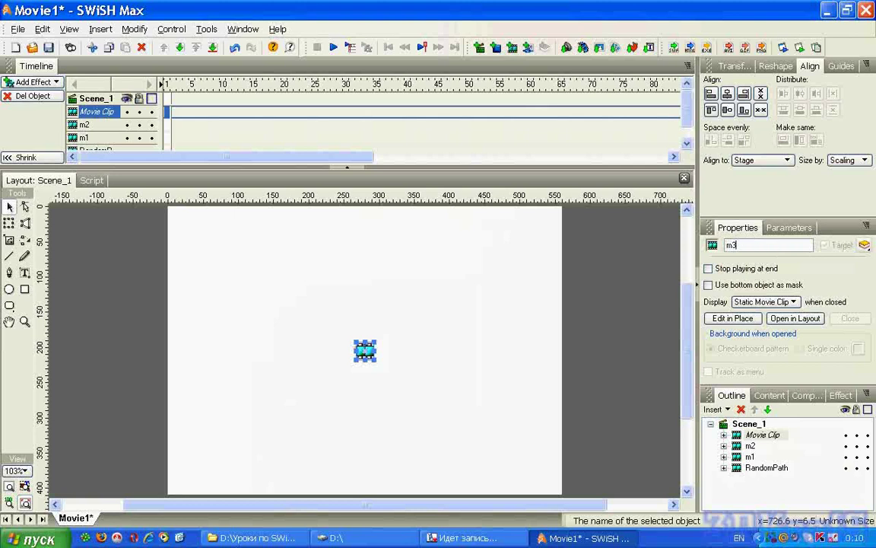
{"action": "key", "text": "Return"}
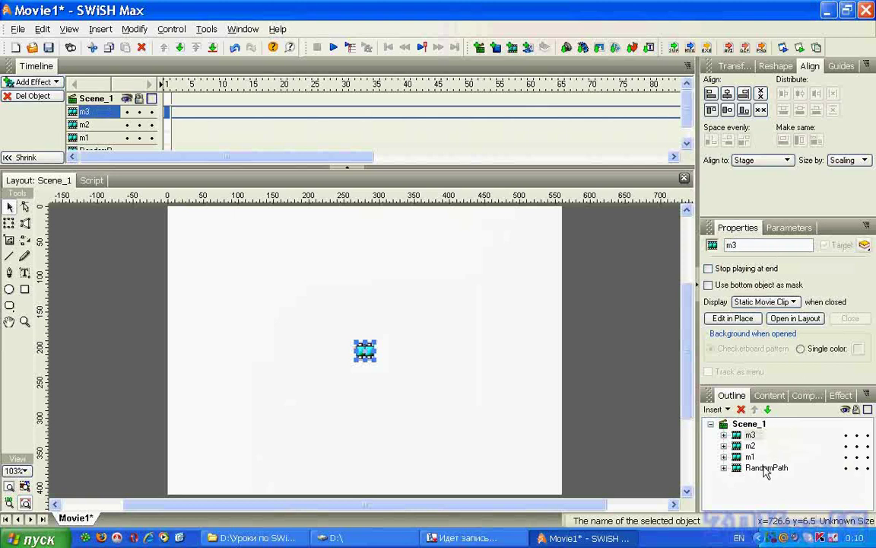
Select the RandomPath object in Scene_1 and display its component parameters.
{"action": "left_click", "coordinate": [767, 468]}
{"action": "left_click", "coordinate": [787, 228]}
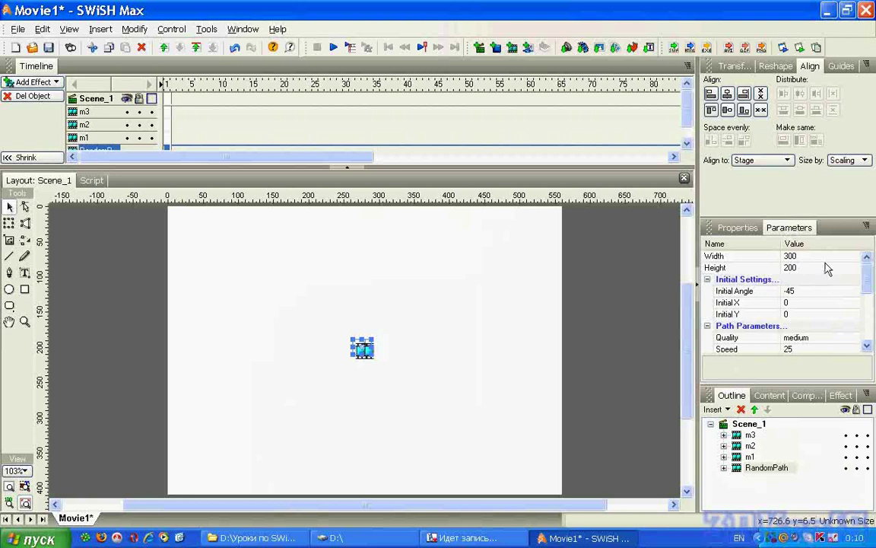
Set the Speed parameter of the RandomPath object in Scene_1 to 2.
{"action": "left_click", "coordinate": [852, 349]}
{"action": "left_click", "coordinate": [853, 340]}
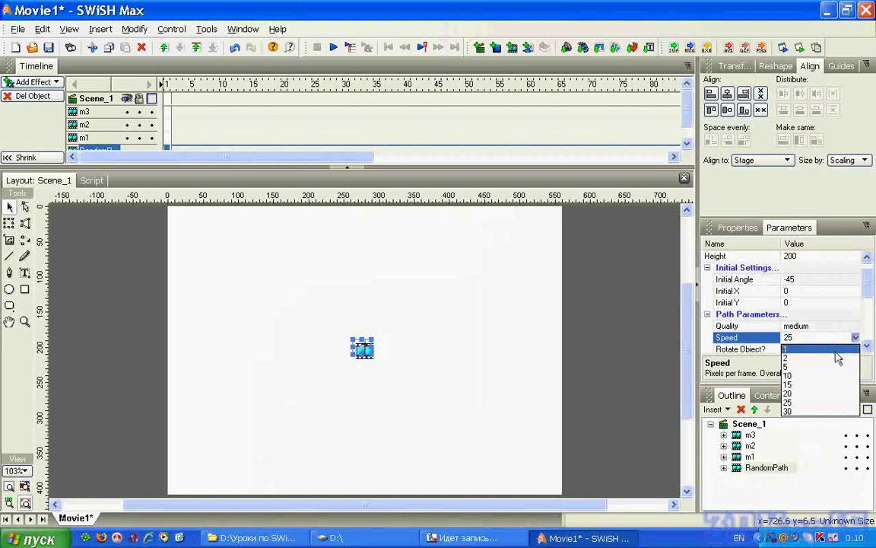
{"action": "left_click", "coordinate": [835, 358]}
Copy RandomPath into the m1 movie clip and delete the original RandomPath from Scene_1.
{"action": "left_click", "coordinate": [760, 468]}
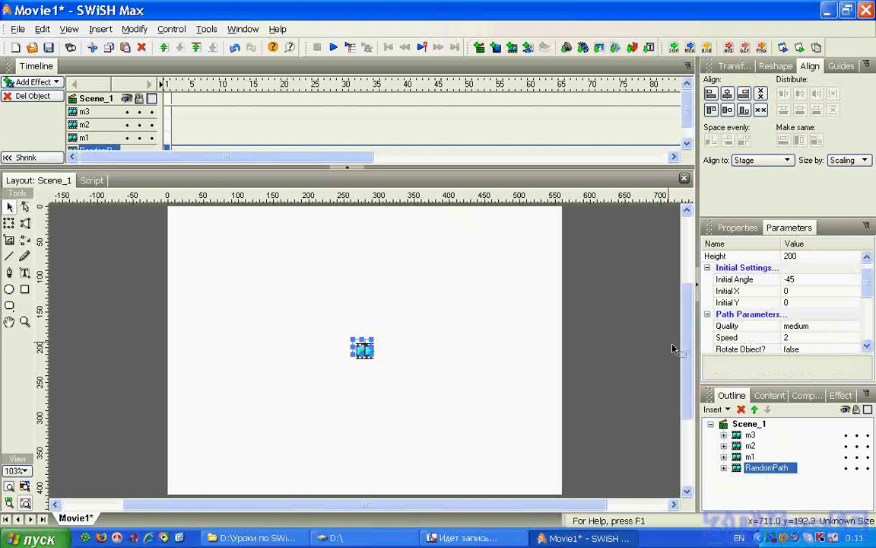
{"action": "double_click", "coordinate": [749, 456]}
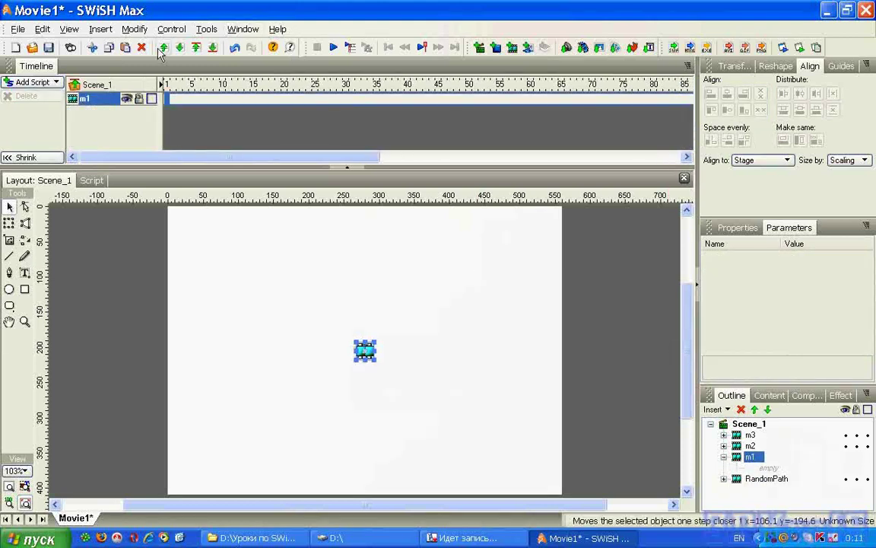
{"action": "left_click", "coordinate": [125, 47]}
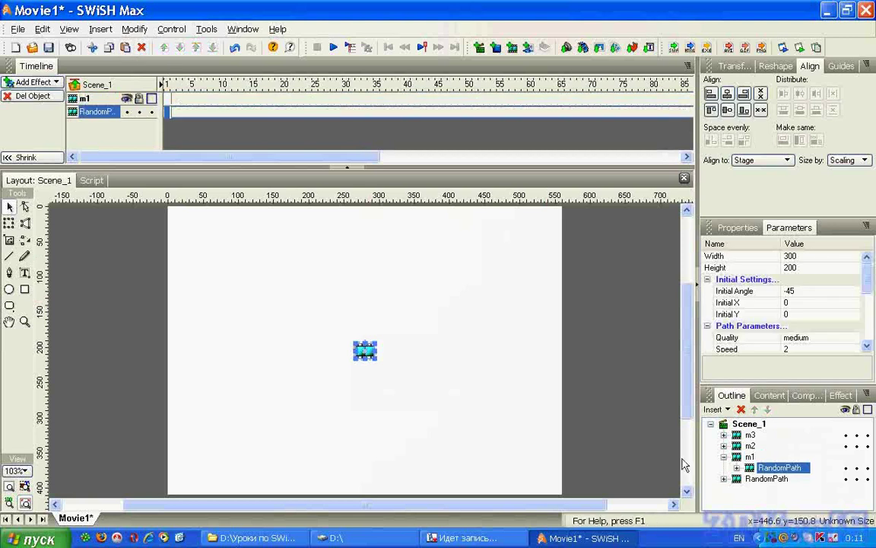
{"action": "left_click", "coordinate": [738, 482]}
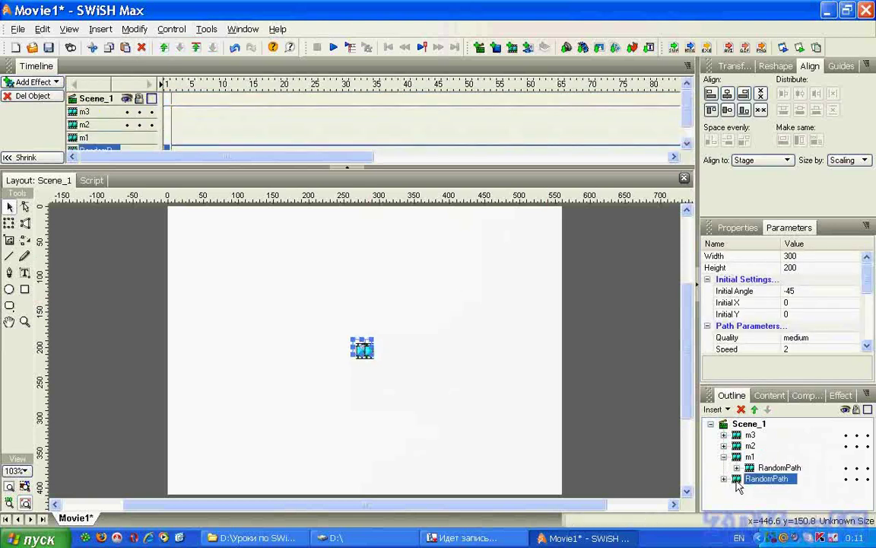
{"action": "key", "text": "Delete"}
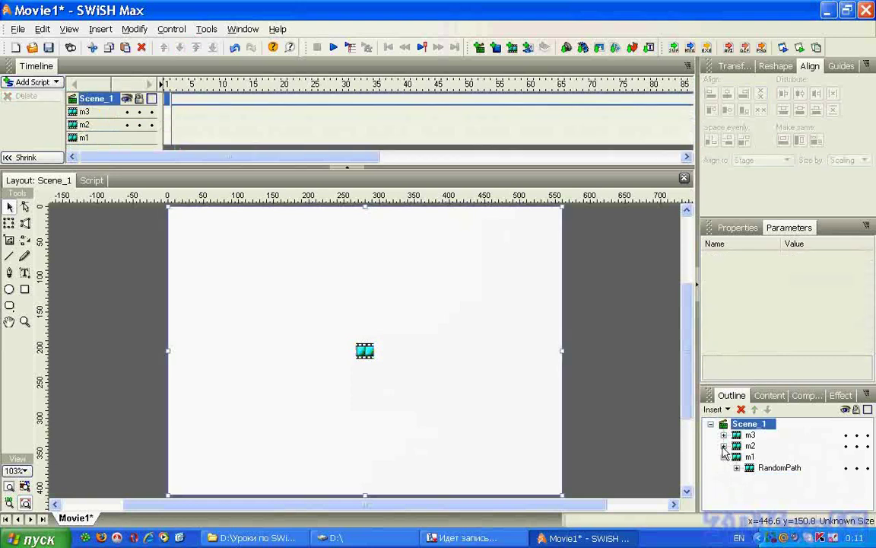
Paste a copy of RandomPath into the m2 movie clip.
{"action": "left_click", "coordinate": [723, 446]}
{"action": "left_click", "coordinate": [750, 446]}
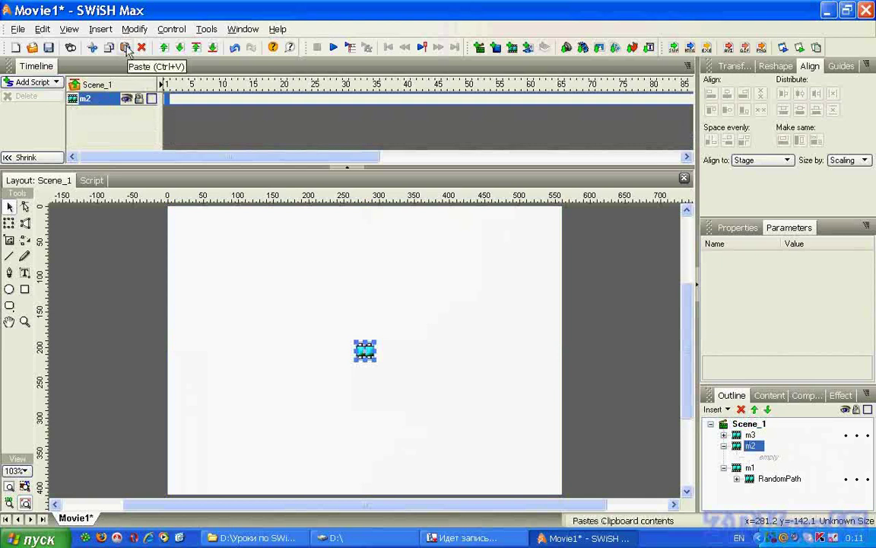
{"action": "left_click", "coordinate": [127, 47]}
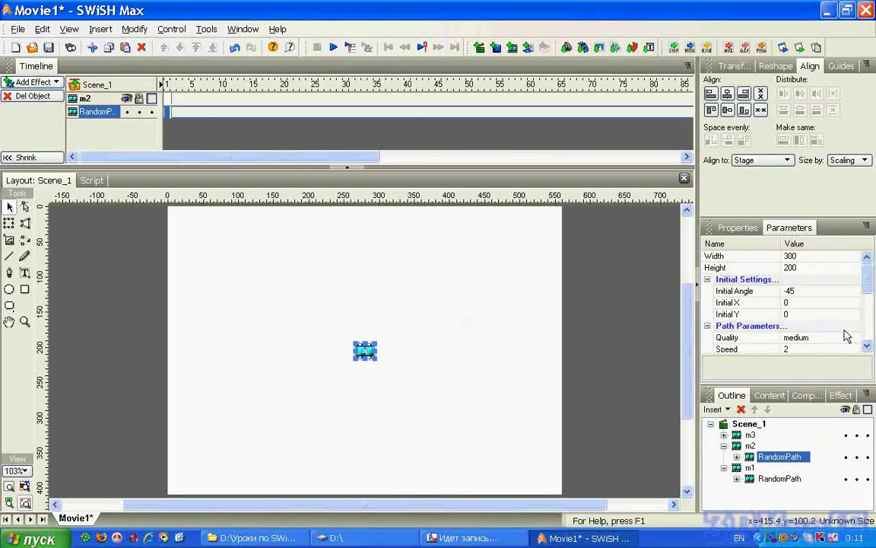
Set the RandomPath copy in m2 to Width 400, Height 400 and Speed 10.
{"action": "left_click", "coordinate": [800, 256]}
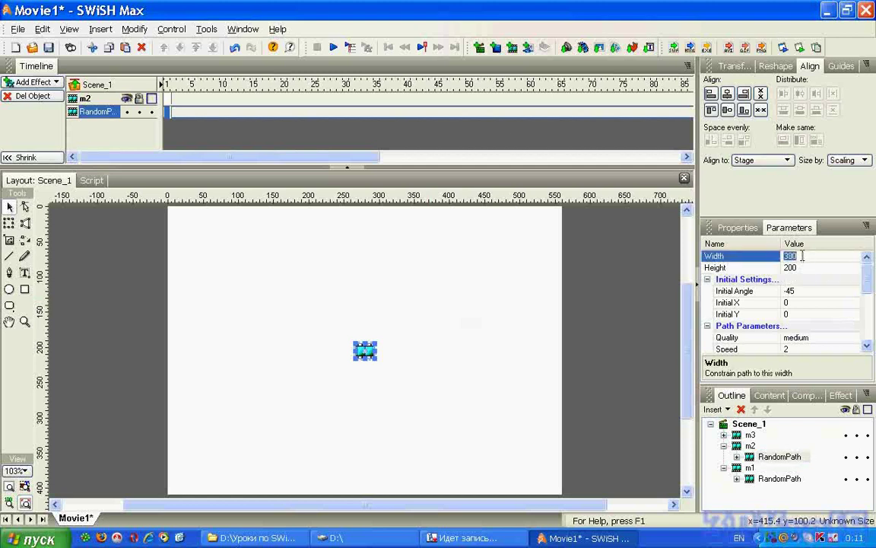
{"action": "type", "text": "4"}
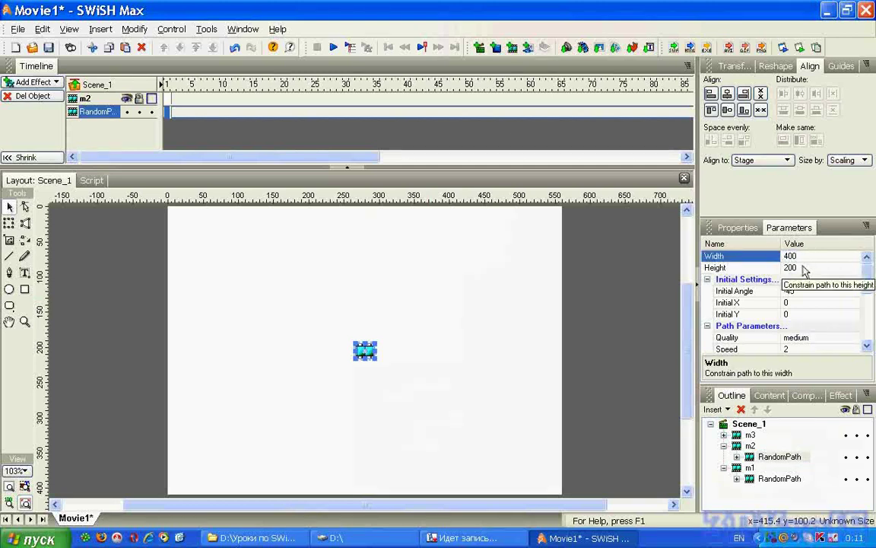
{"action": "left_click", "coordinate": [801, 266]}
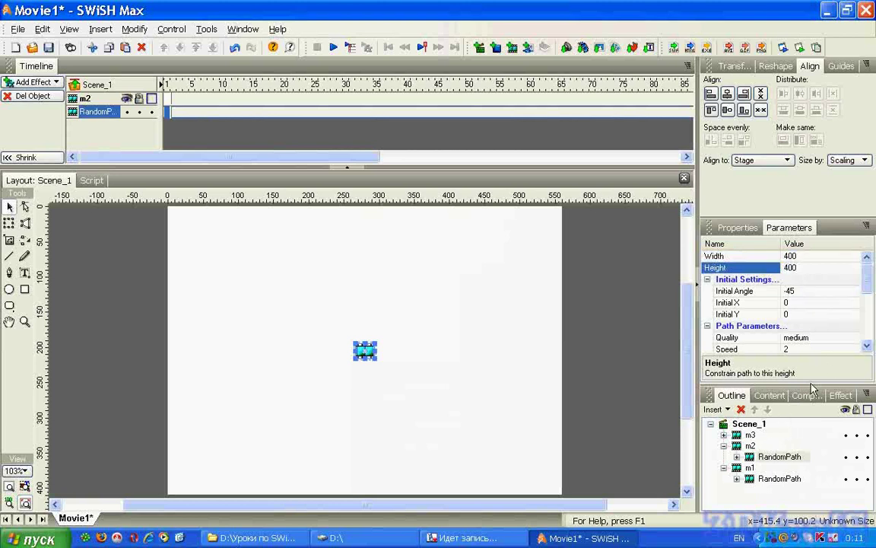
{"action": "left_click", "coordinate": [867, 348]}
{"action": "left_click", "coordinate": [853, 338]}
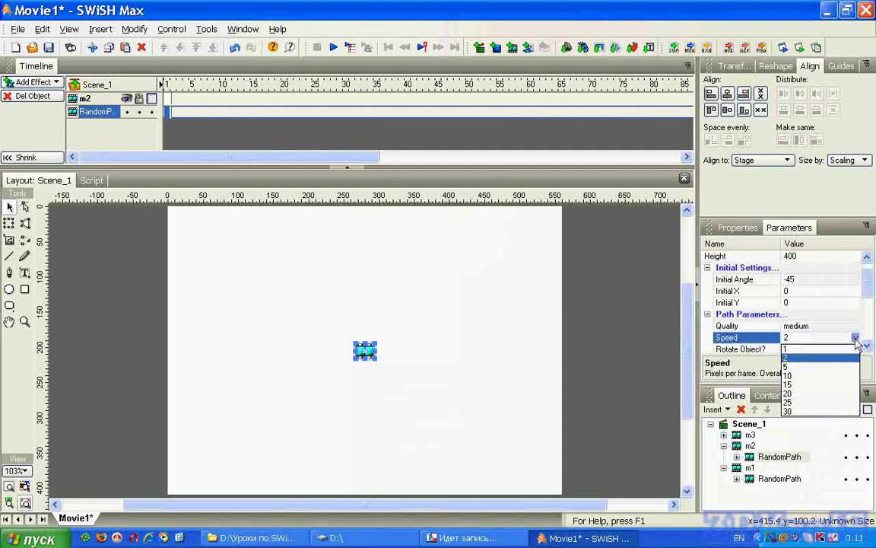
{"action": "left_click", "coordinate": [828, 376]}
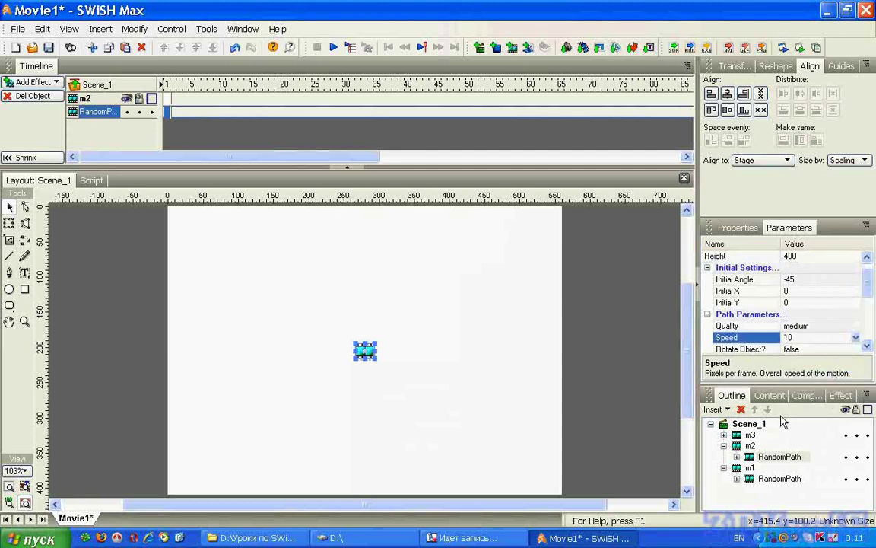
Paste a copy of RandomPath into the m3 movie clip.
{"action": "left_click", "coordinate": [724, 435]}
{"action": "left_click", "coordinate": [748, 435]}
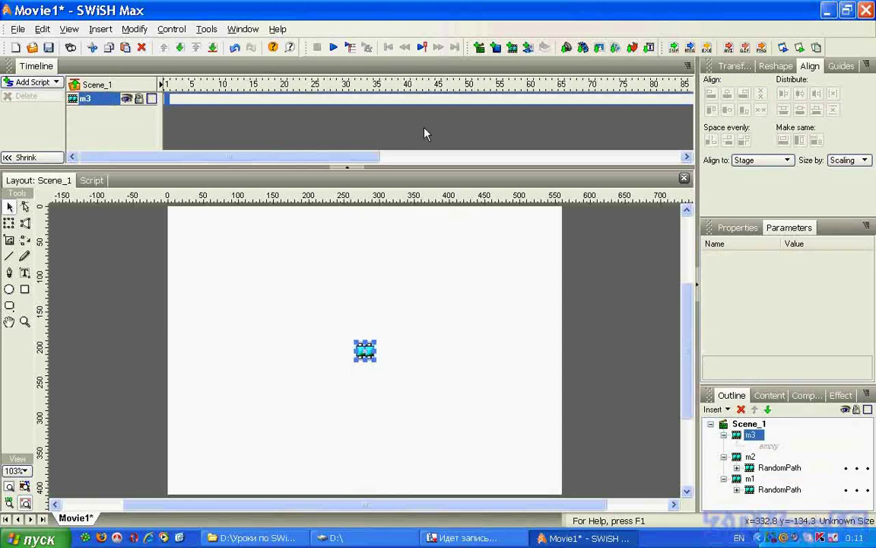
{"action": "left_click", "coordinate": [125, 47]}
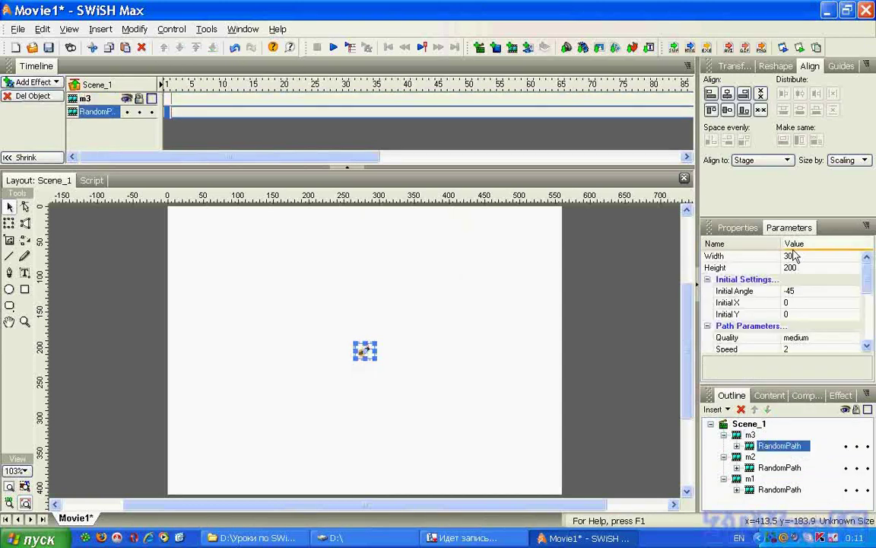
Set the RandomPath copy in m3 to Speed 20, Width 500 and Height 100.
{"action": "left_click", "coordinate": [858, 350]}
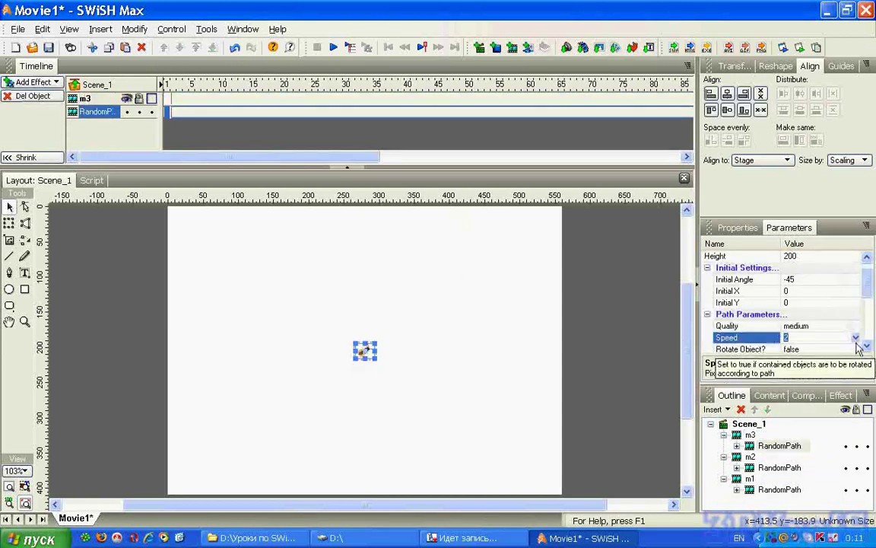
{"action": "left_click", "coordinate": [856, 337]}
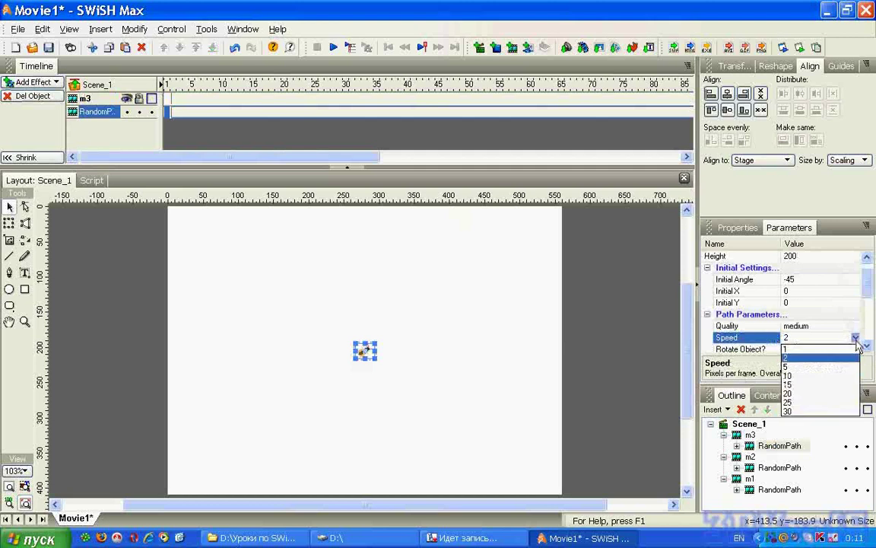
{"action": "left_click", "coordinate": [841, 393]}
{"action": "scroll", "coordinate": [836, 278], "scroll_direction": "up", "scroll_amount": 1}
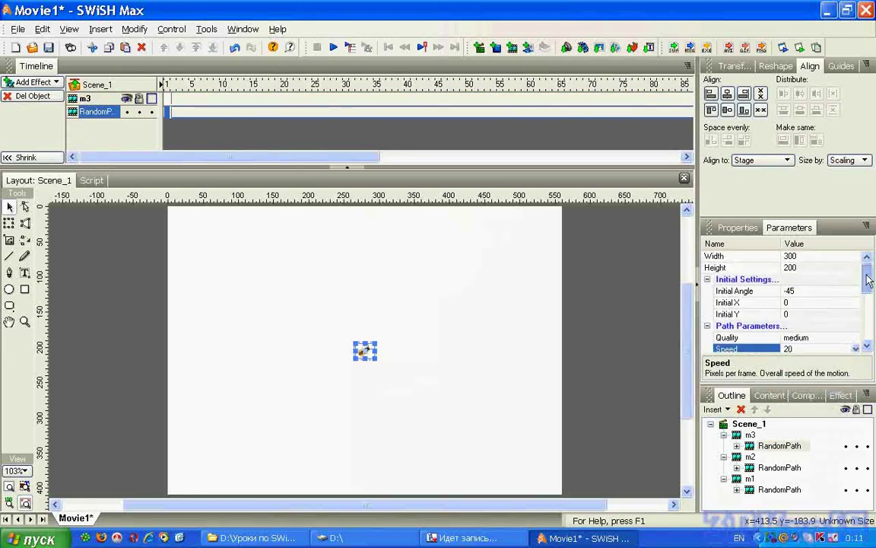
{"action": "left_click", "coordinate": [802, 256]}
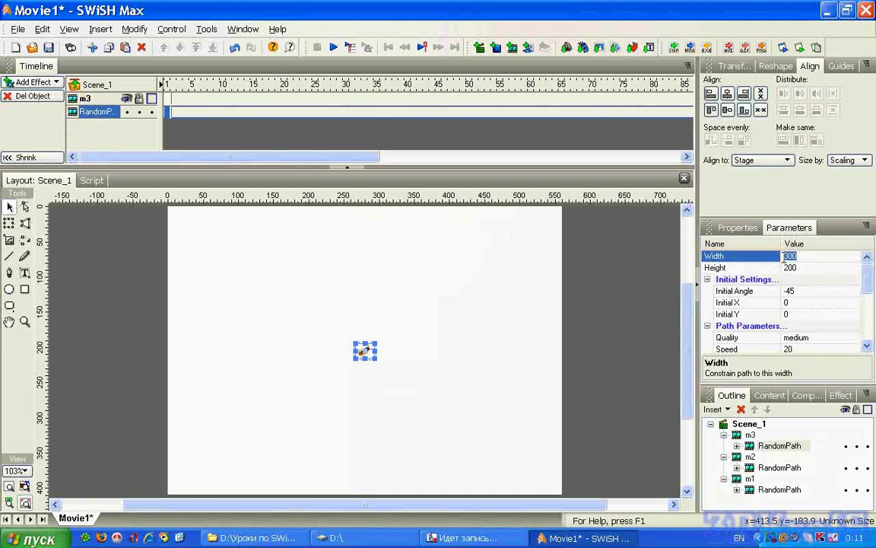
{"action": "type", "text": "500"}
{"action": "left_click", "coordinate": [788, 267]}
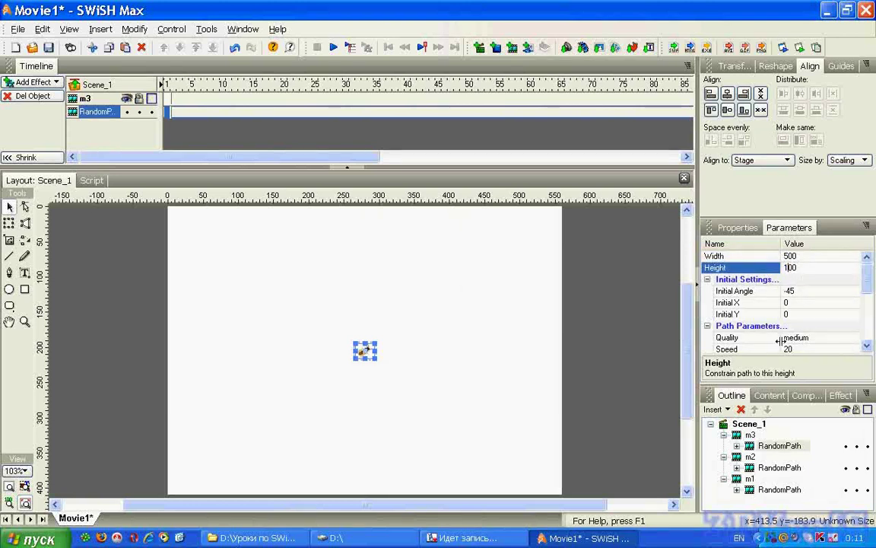
Collapse the m3, m2 and m1 clips in the scene structure and rotate m3 slightly counterclockwise on the stage.
{"action": "left_click", "coordinate": [723, 434]}
{"action": "left_click", "coordinate": [723, 445]}
{"action": "left_click", "coordinate": [723, 456]}
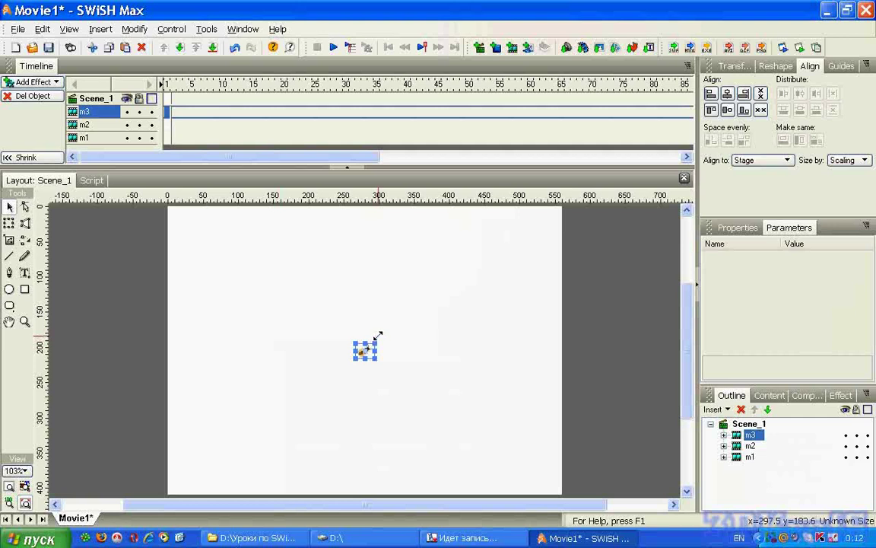
{"action": "left_click_drag", "start_coordinate": [378, 321], "coordinate": [379, 321]}
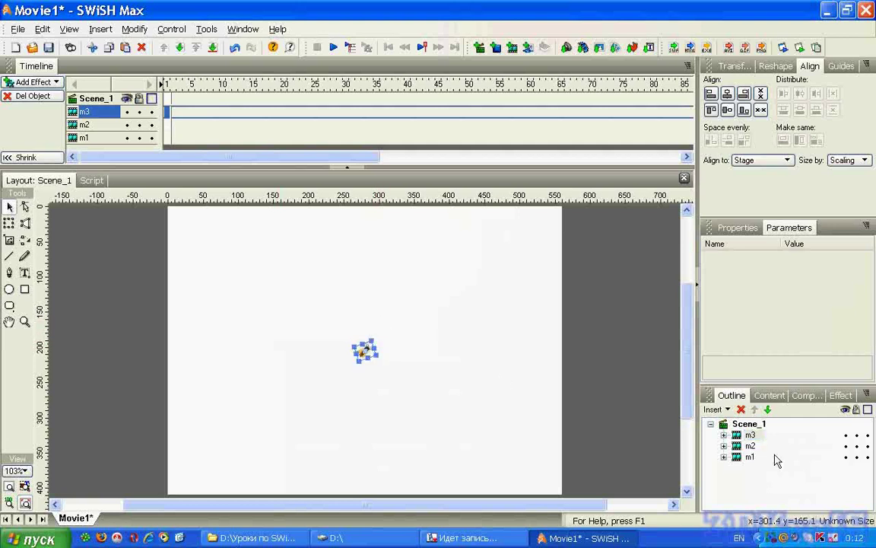
{"action": "left_click", "coordinate": [751, 446]}
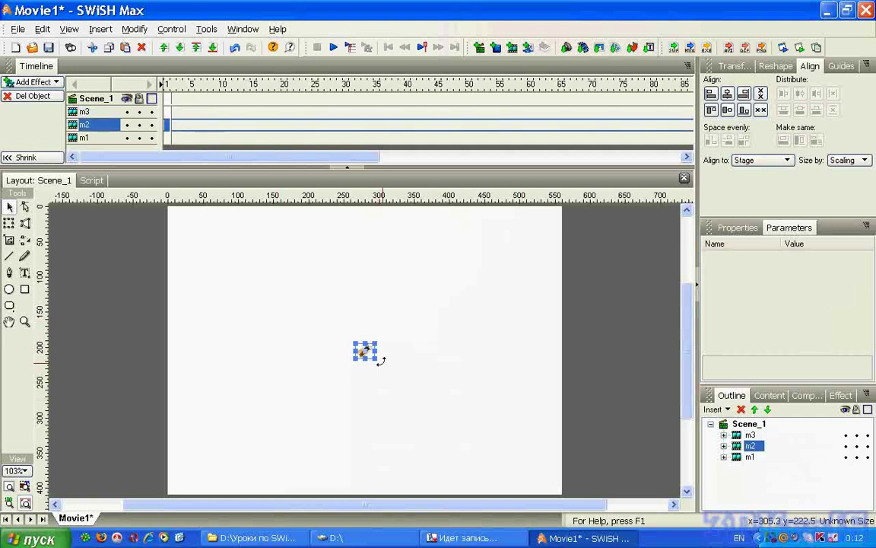
{"action": "left_click_drag", "start_coordinate": [372, 349], "coordinate": [380, 369]}
{"action": "left_click", "coordinate": [751, 448]}
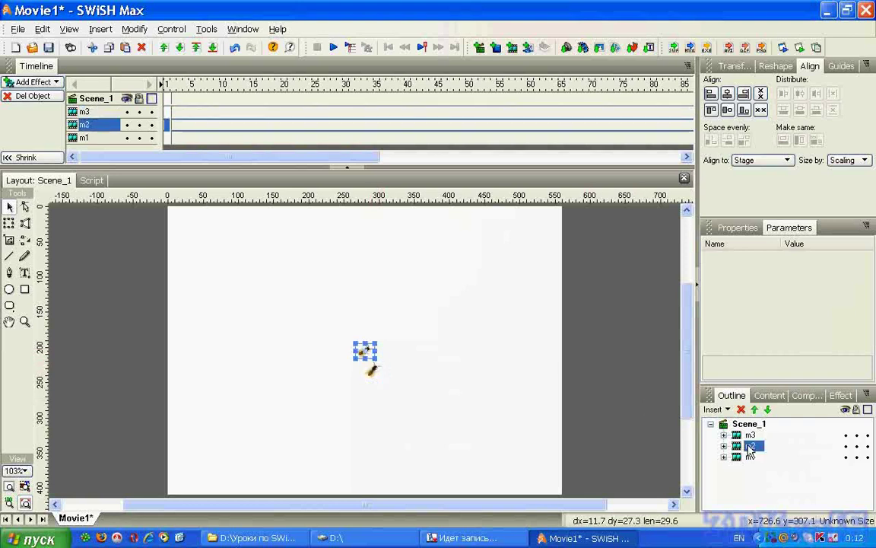
{"action": "left_click", "coordinate": [746, 435]}
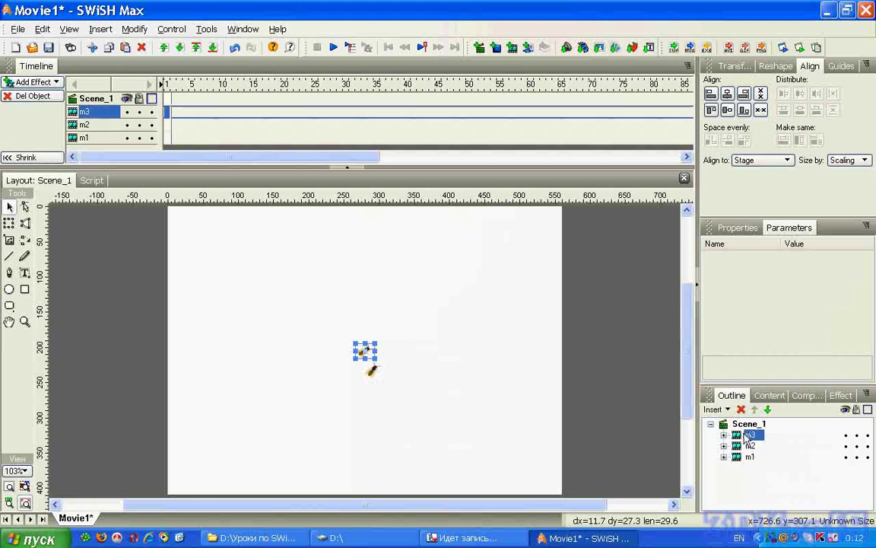
{"action": "left_click", "coordinate": [234, 50]}
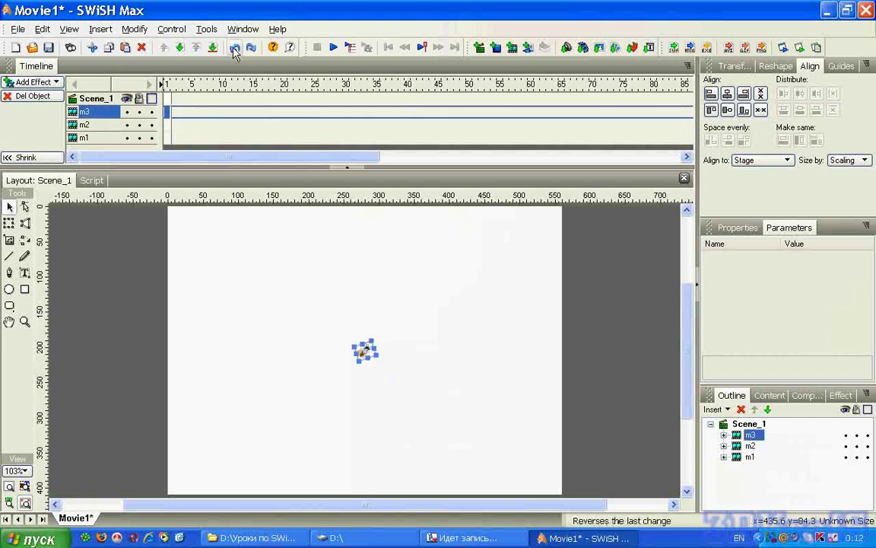
Separate the overlapping clips by moving m3 about 13 px right and 25 px down, and m2 slightly left of m1.
{"action": "left_click", "coordinate": [750, 448]}
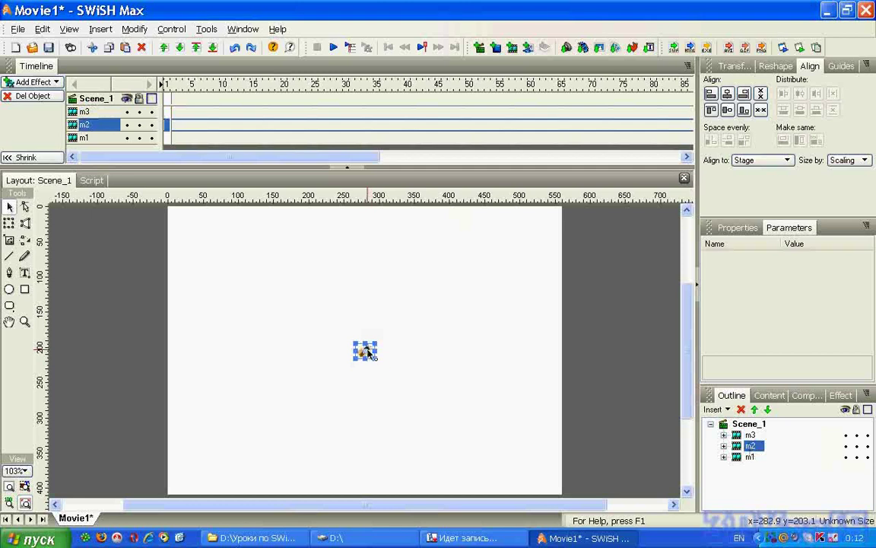
{"action": "left_click_drag", "start_coordinate": [370, 349], "coordinate": [378, 364]}
{"action": "left_click", "coordinate": [719, 446]}
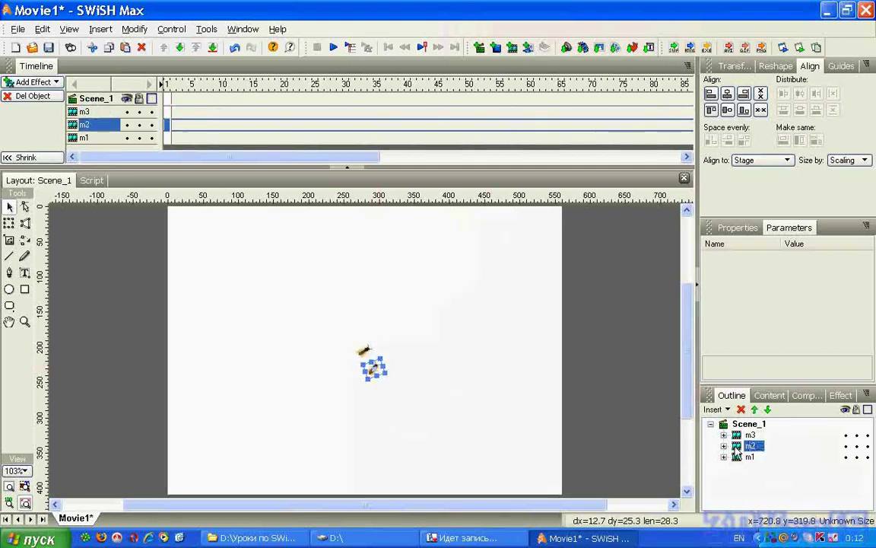
{"action": "left_click", "coordinate": [739, 458]}
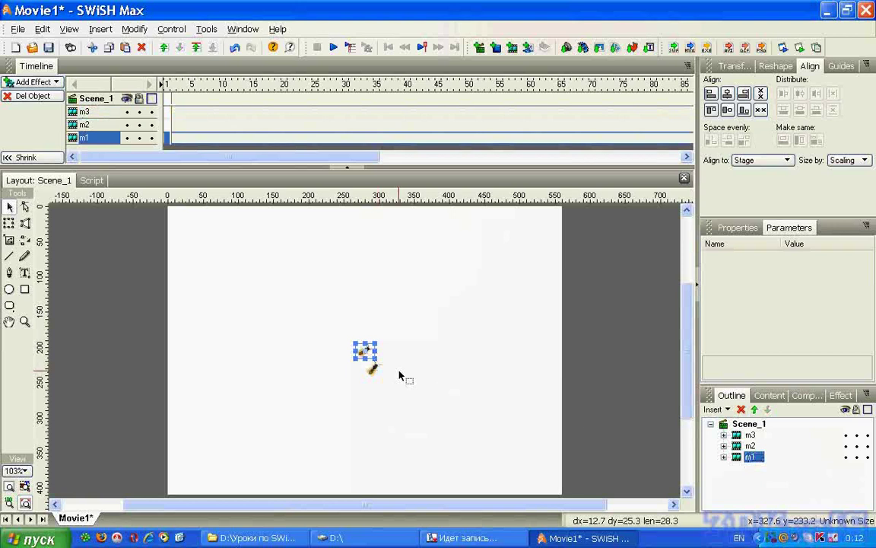
{"action": "left_click_drag", "start_coordinate": [371, 349], "coordinate": [349, 347]}
Preview the movie to watch the three bugs fly along their random paths, and stop the playback.
{"action": "left_click", "coordinate": [333, 47]}
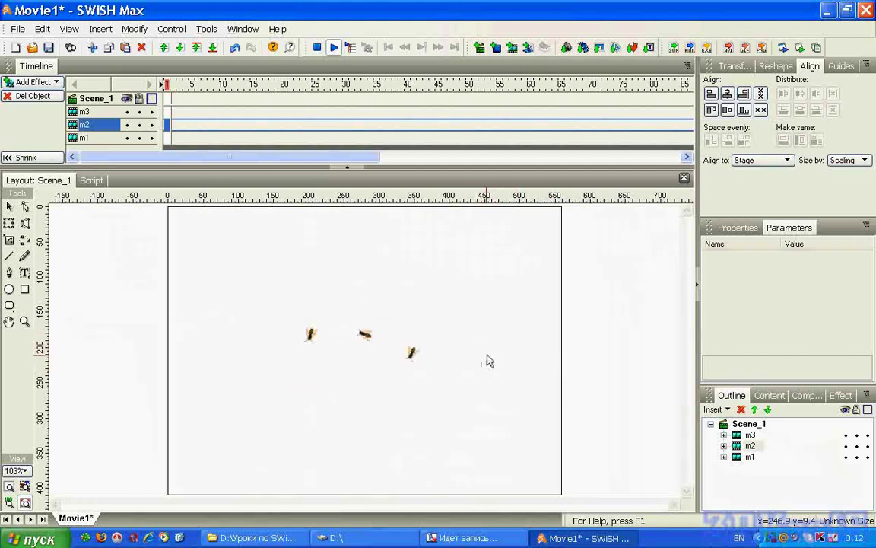
{"action": "left_click", "coordinate": [318, 48]}
{"action": "left_click", "coordinate": [462, 537]}
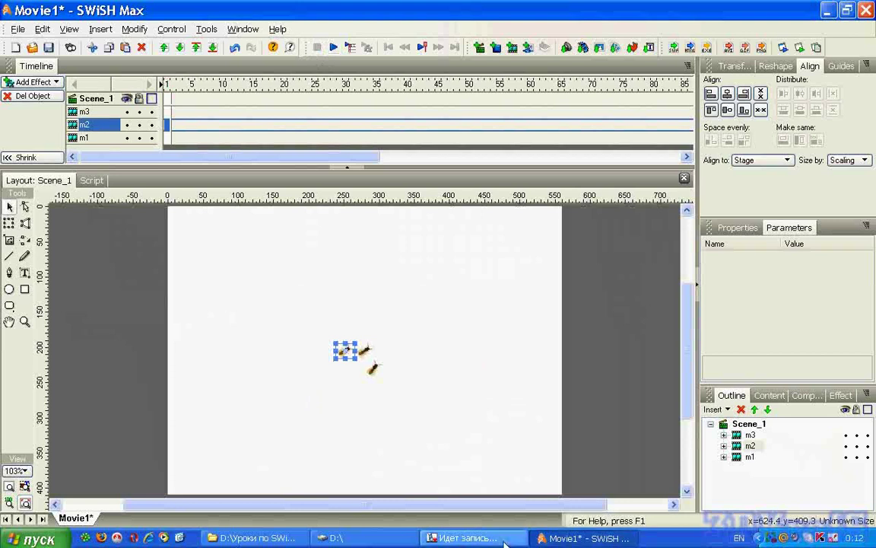